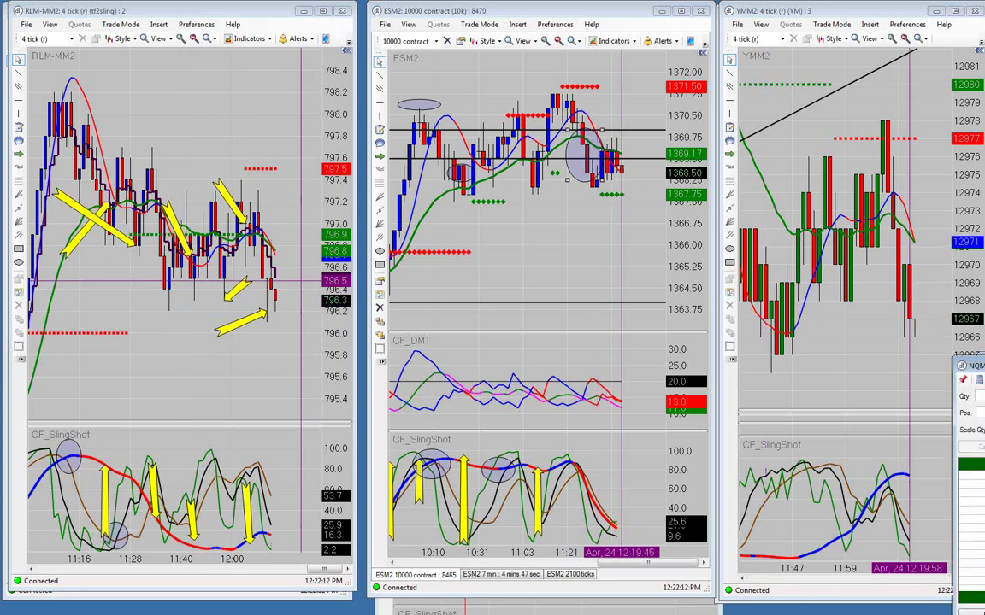
Line up the NQM2, YMM2 and RLM-MM2 Depth of Market windows left to right along the bottom
left_click_drag(590, 418, 102, 411)
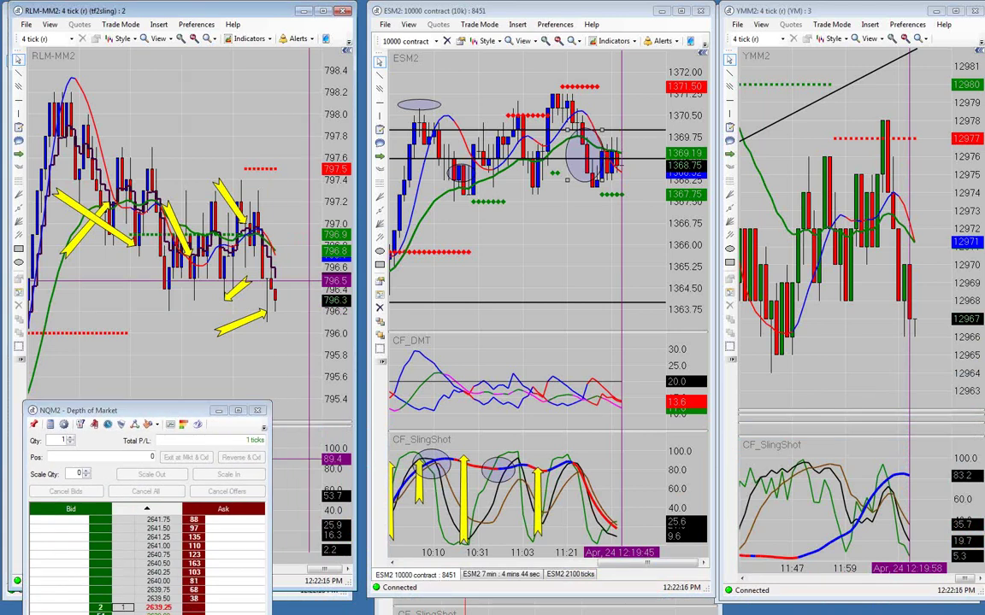
left_click_drag(692, 357, 470, 416)
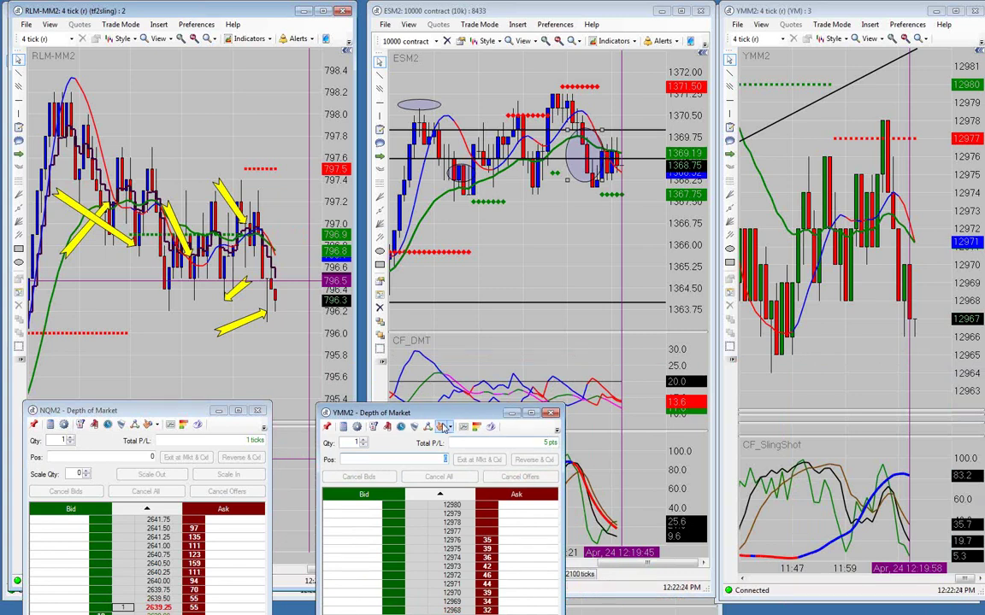
left_click_drag(429, 417, 408, 416)
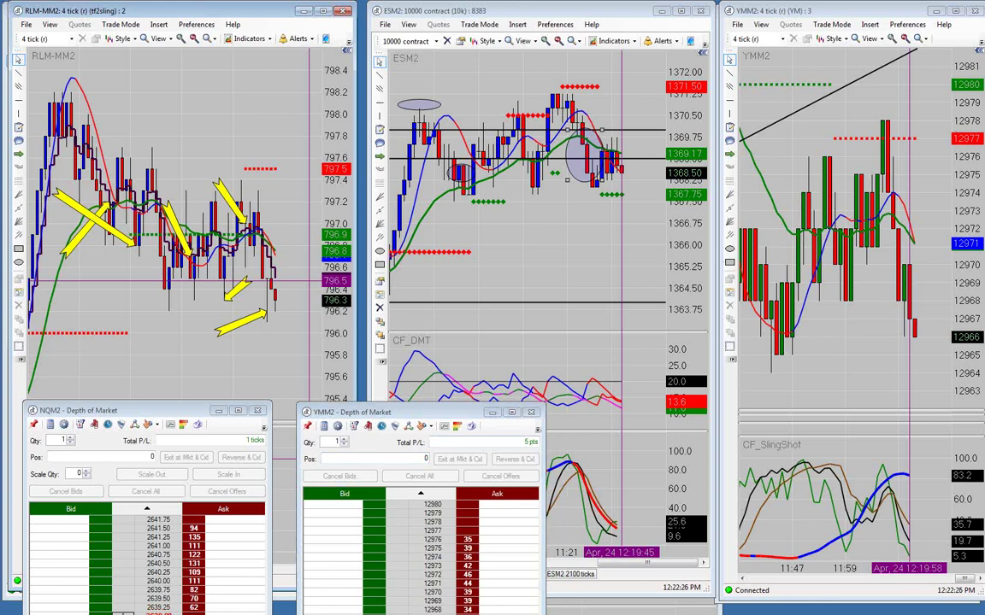
left_click_drag(981, 215, 718, 417)
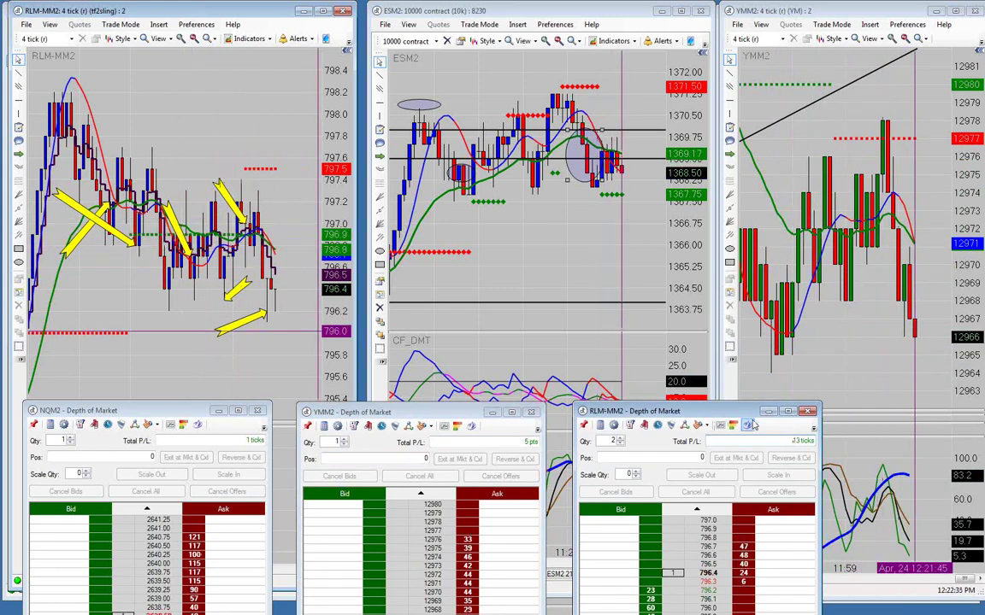
left_click_drag(701, 415, 865, 437)
left_click_drag(421, 419, 548, 439)
left_click_drag(157, 416, 180, 440)
left_click_drag(573, 437, 576, 444)
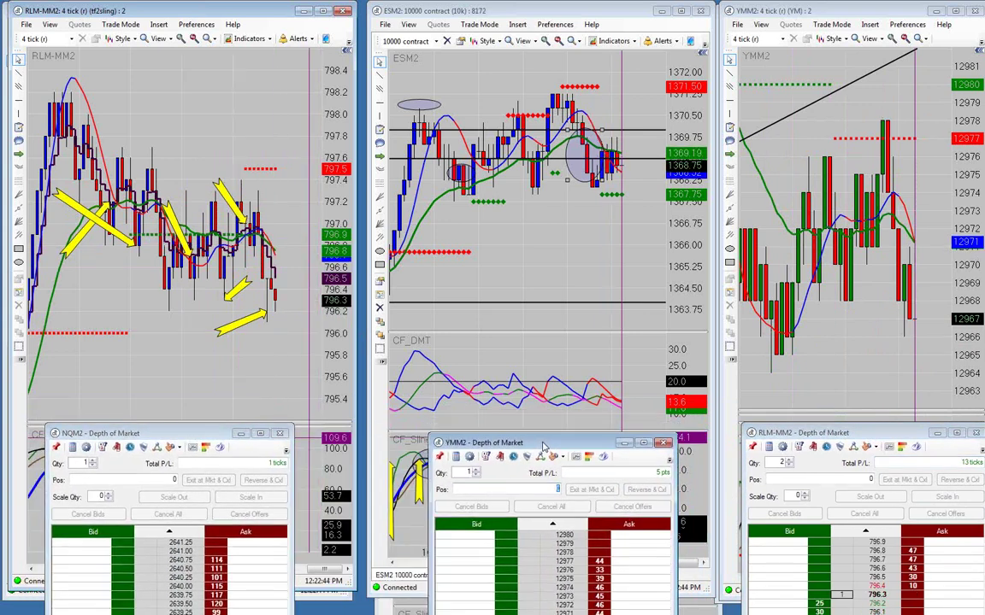
left_click_drag(812, 437, 792, 434)
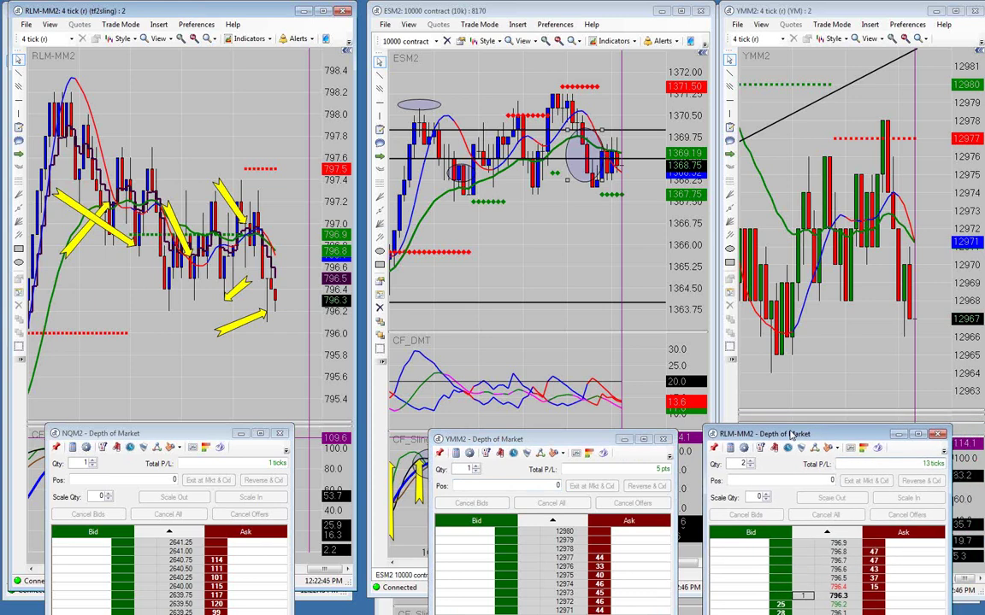
Bring the RLM-MM2, ESM2 and YMM2 charts in front of the order books
left_click(60, 376)
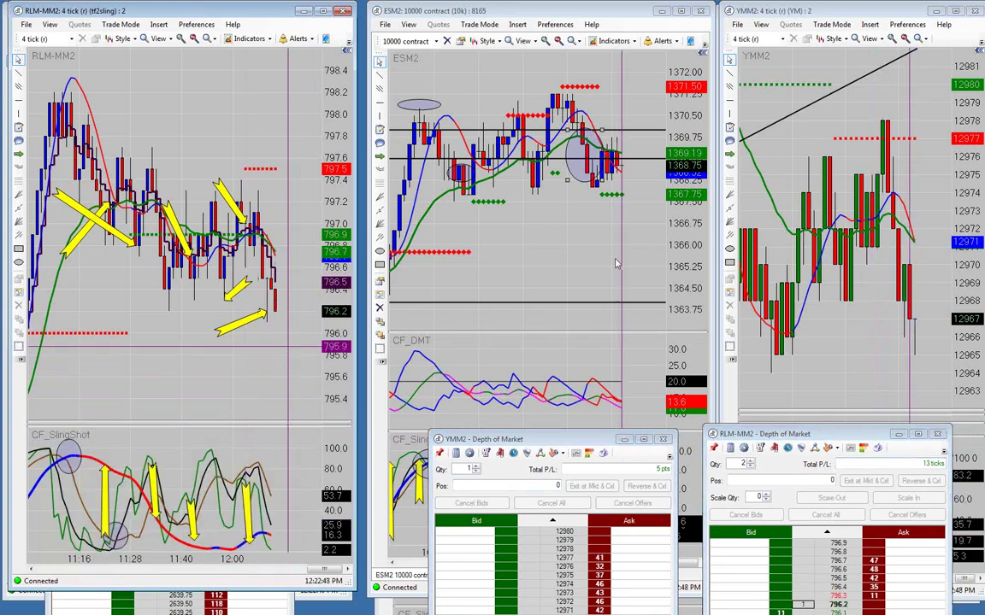
left_click(652, 282)
left_click(871, 378)
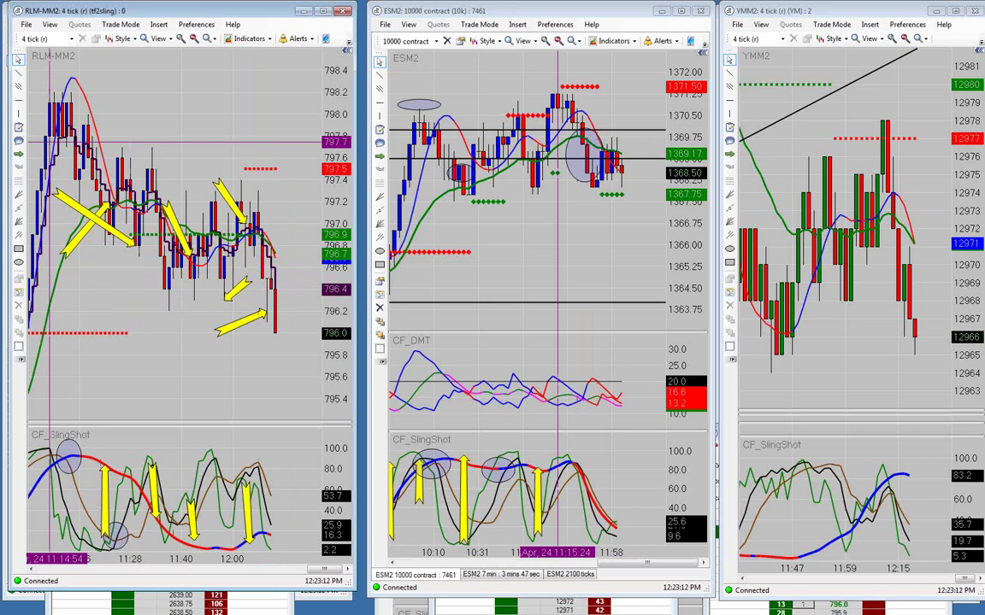
Scroll the RLM-MM2 chart back to the earlier bars near 788.0 and maximize it
scroll(239, 353, "up", 10)
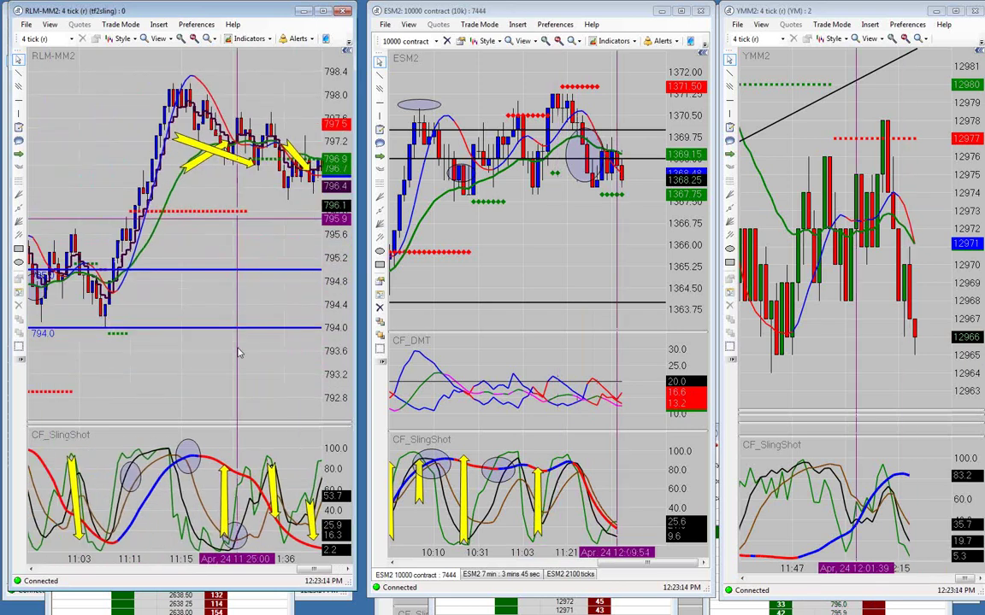
scroll(240, 353, "up", 10)
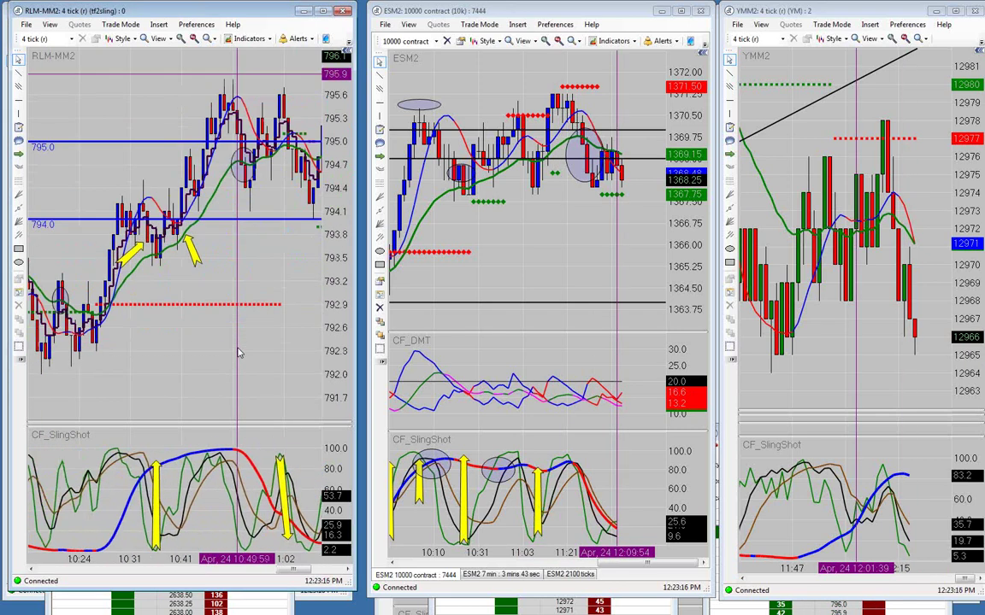
scroll(240, 354, "up", 6)
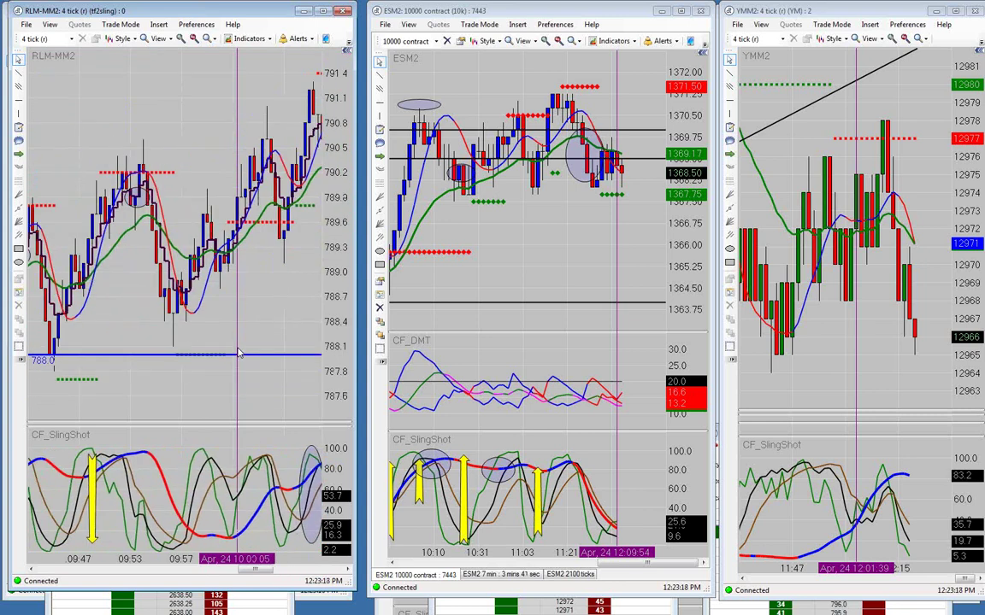
left_click(324, 11)
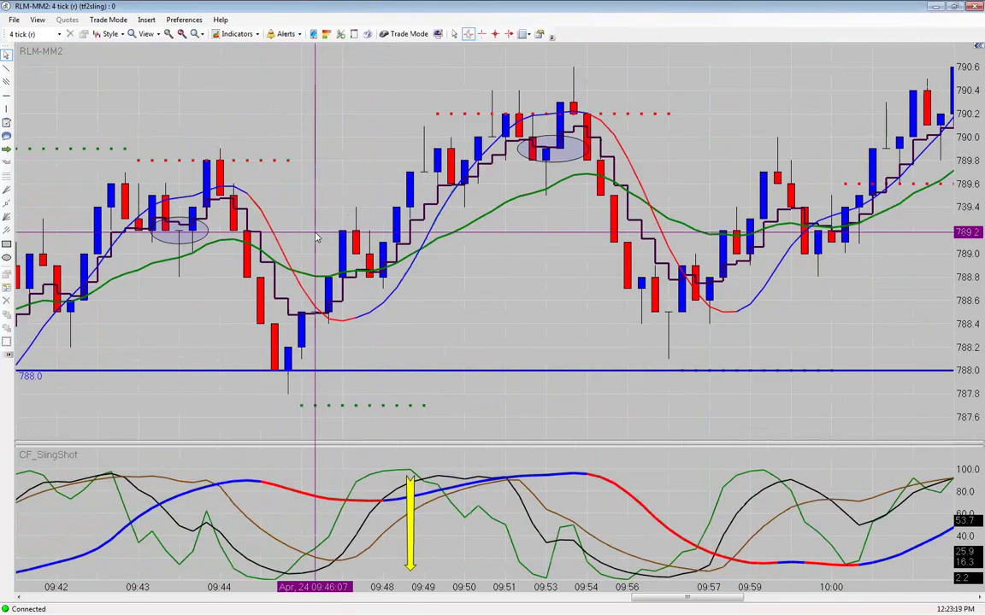
Zoom out twice and pan the RLM-MM2 chart to 09:30–11:04, between 787.0 and 795.0
left_click(187, 32)
left_click(187, 33)
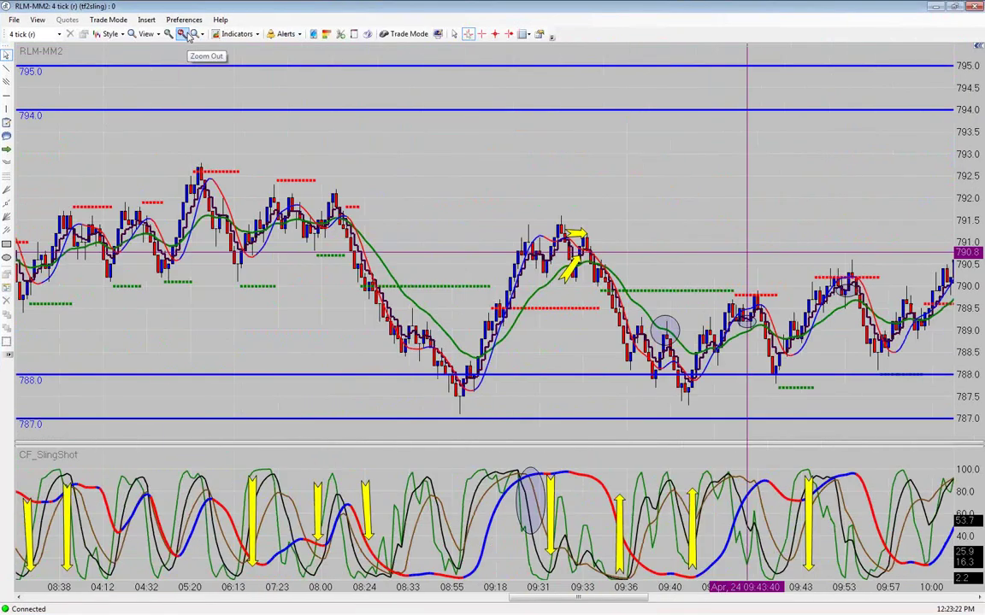
scroll(495, 281, "down", 5)
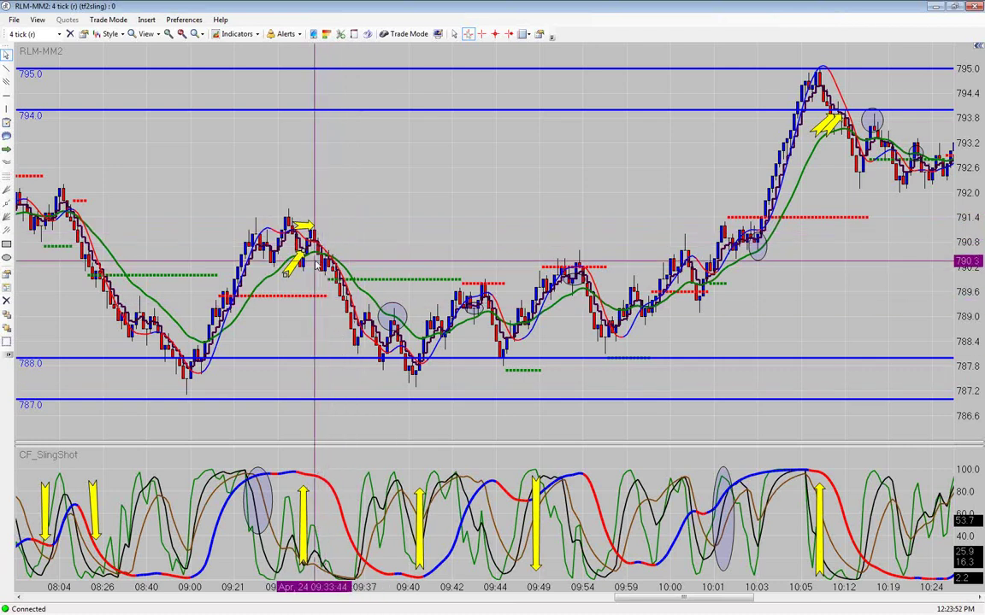
scroll(312, 338, "down", 3)
left_click_drag(312, 338, 213, 345)
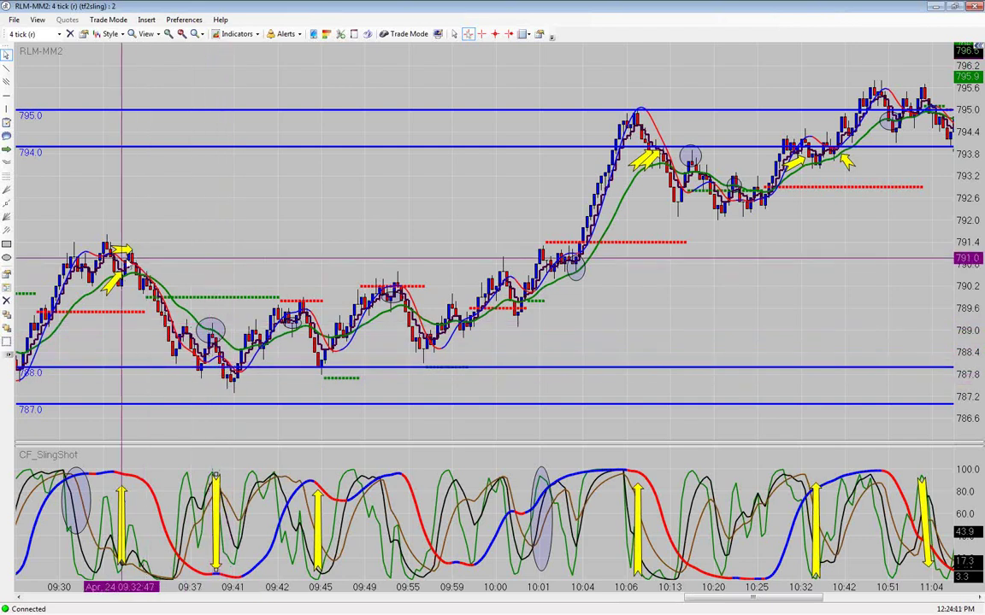
Shift a yellow SlingShot arrow to a later bar and advance the chart to about 12:00
scroll(248, 374, "down", 3)
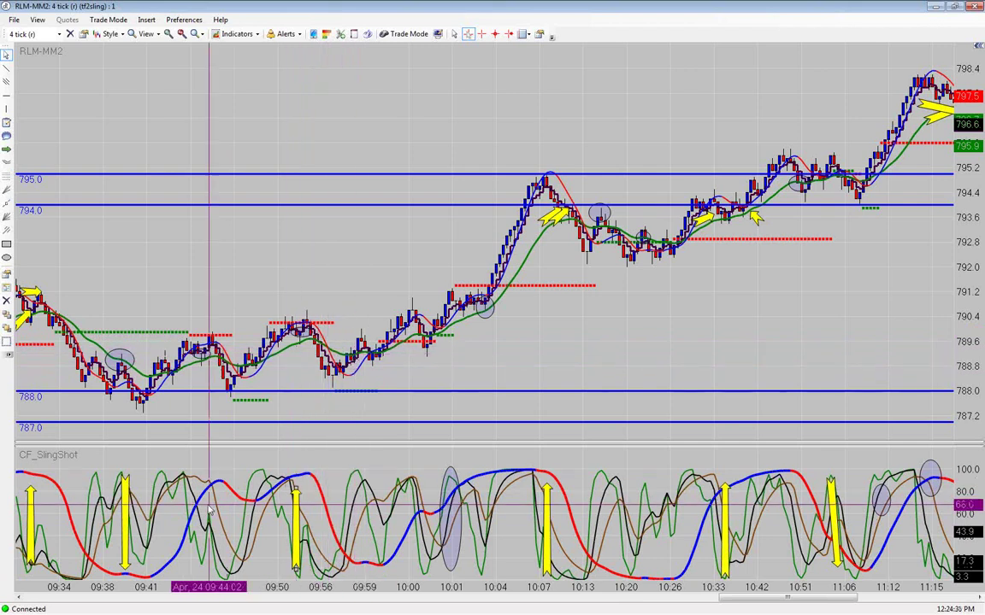
left_click_drag(126, 506, 194, 509)
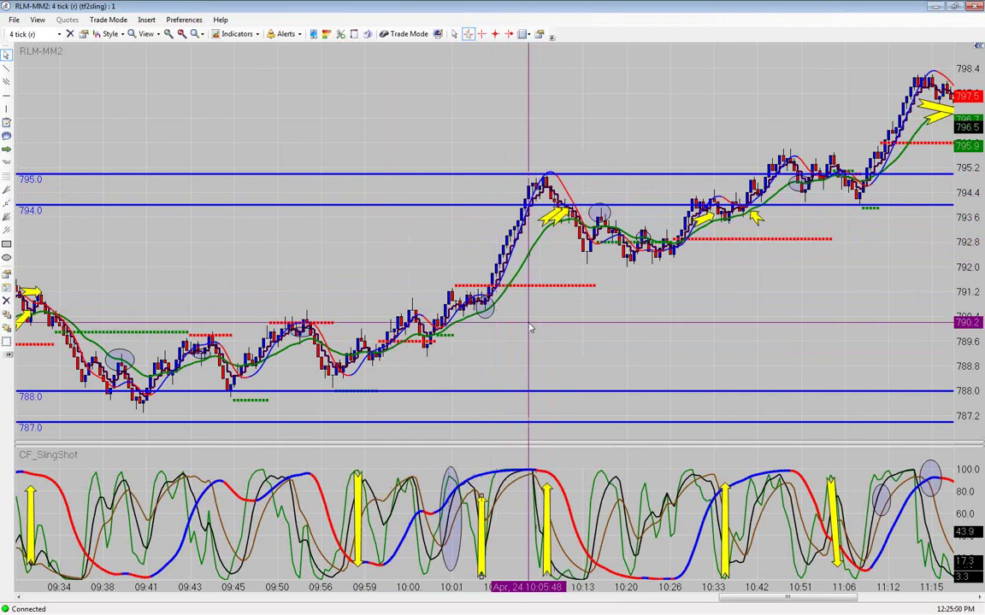
scroll(528, 325, "down", 3)
scroll(530, 329, "down", 3)
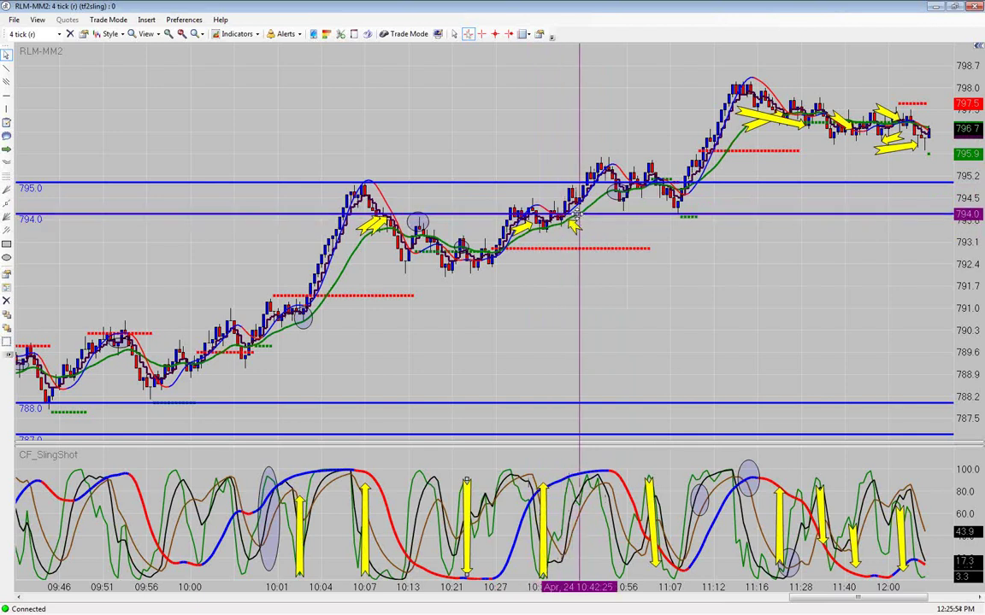
Advance to the latest RLM-MM2 bars, then restore the chart to its smaller window
scroll(576, 222, "down", 3)
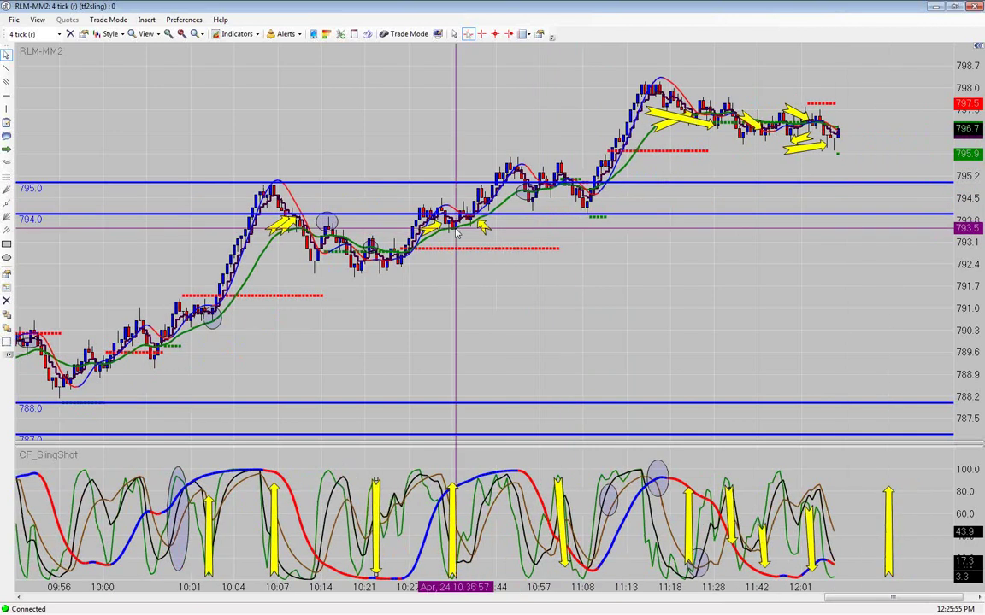
scroll(457, 224, "down", 1)
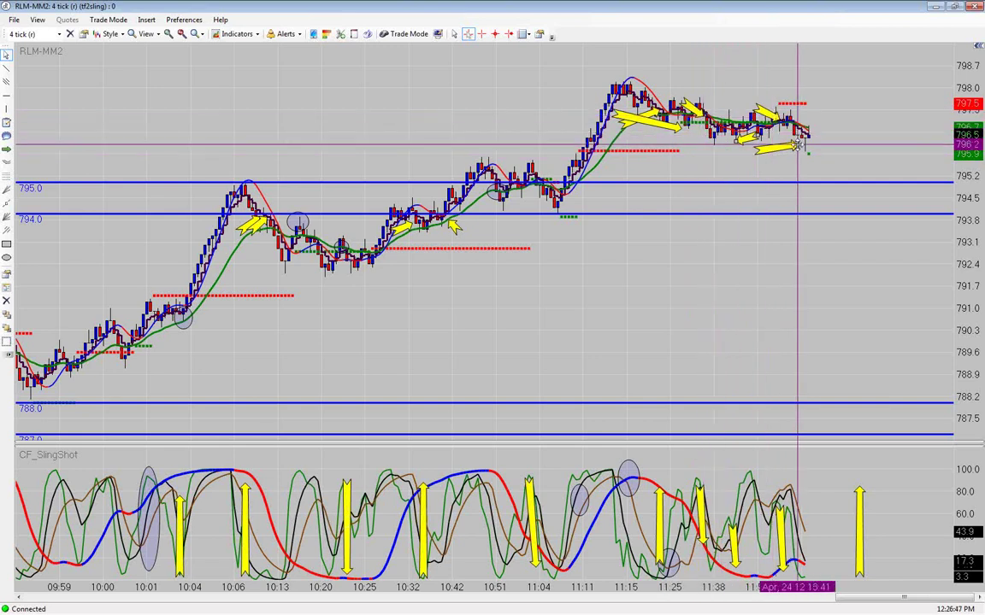
left_click(955, 8)
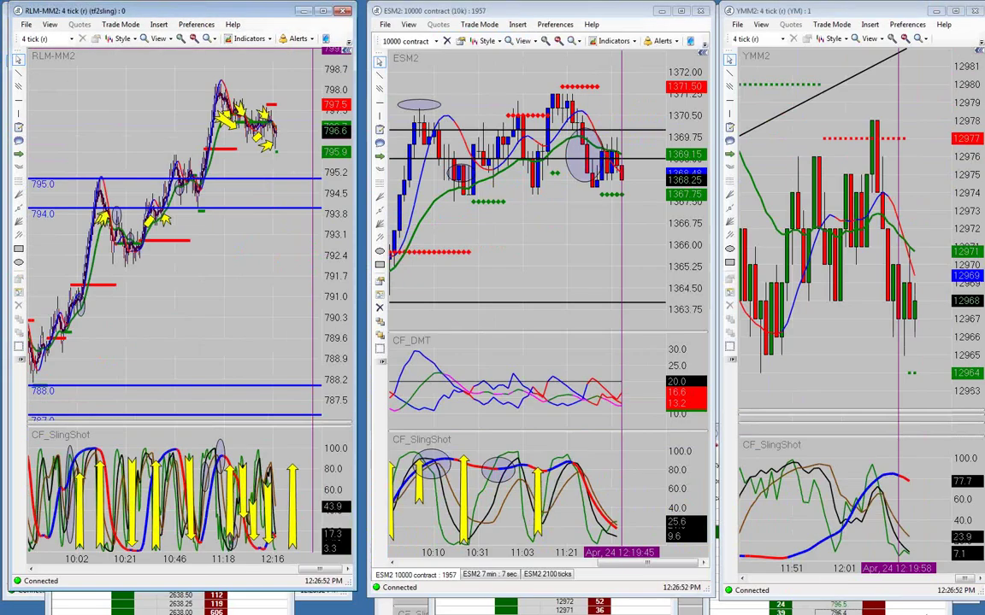
Nudge the RLM-MM2 Depth of Market right, open the YMM2 Depth of Market, and maximize the YMM2 chart
left_click(919, 612)
left_click_drag(859, 437, 889, 436)
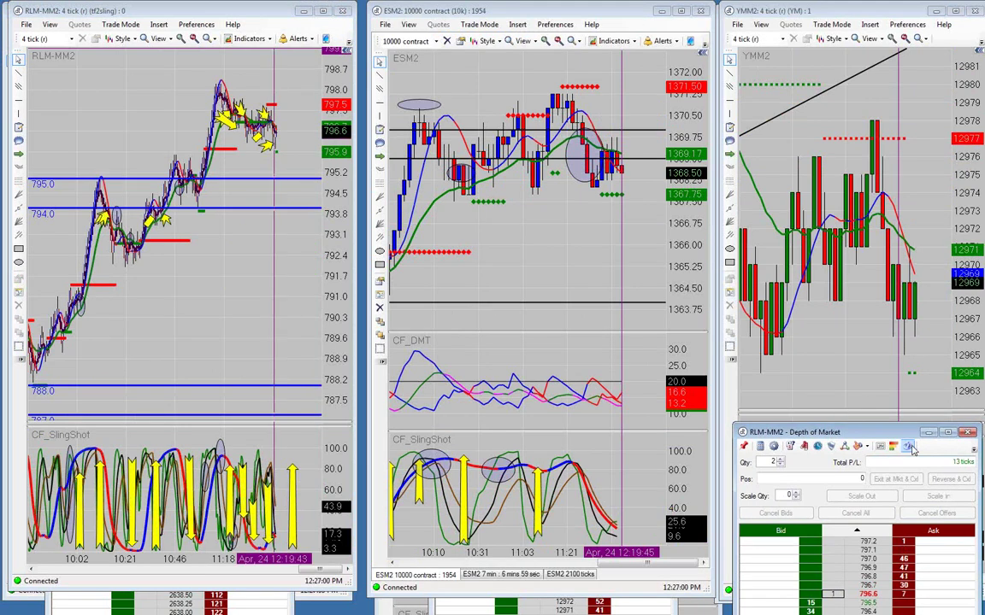
left_click(732, 359)
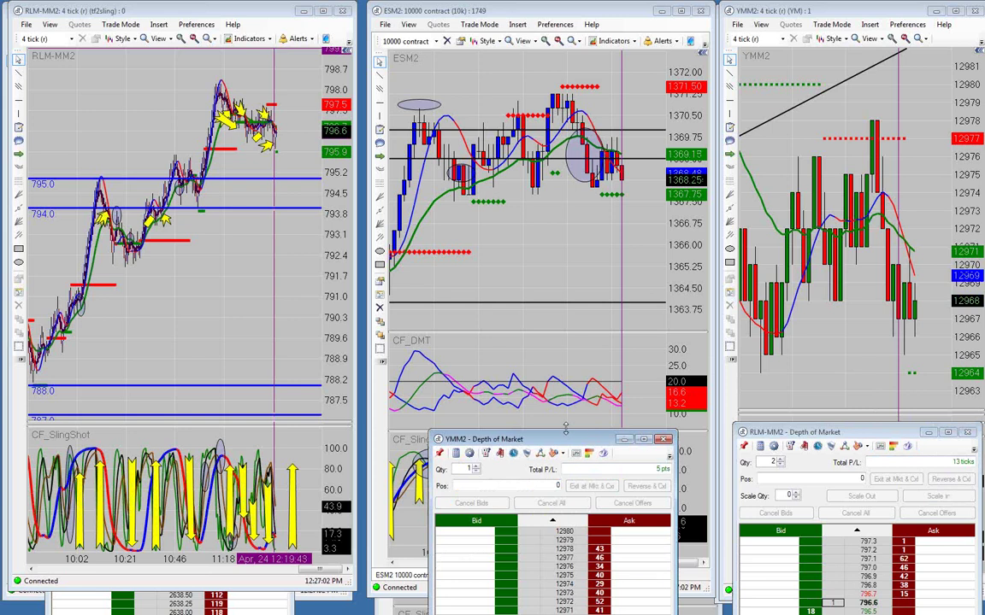
left_click(819, 377)
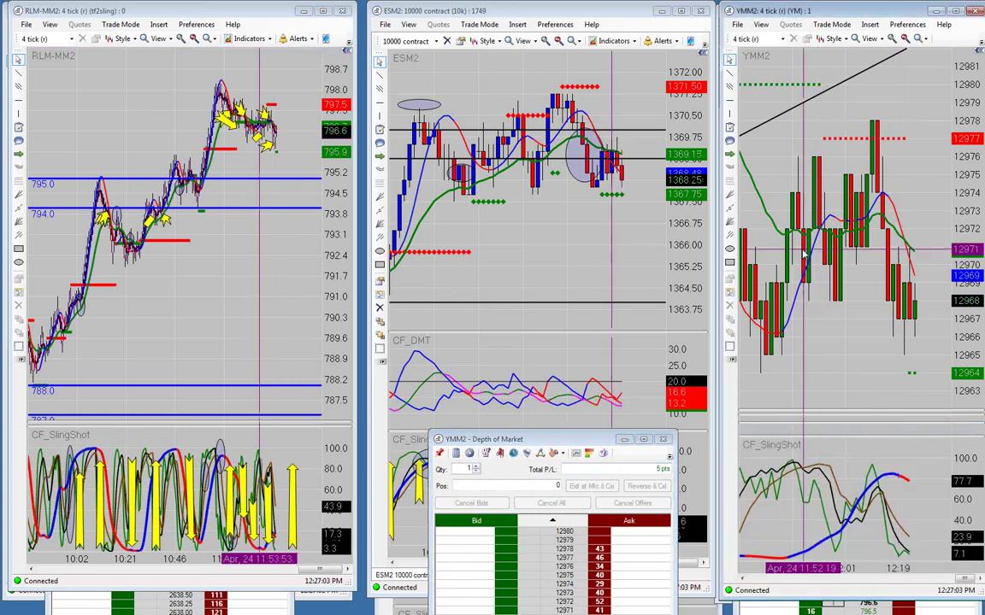
left_click(957, 11)
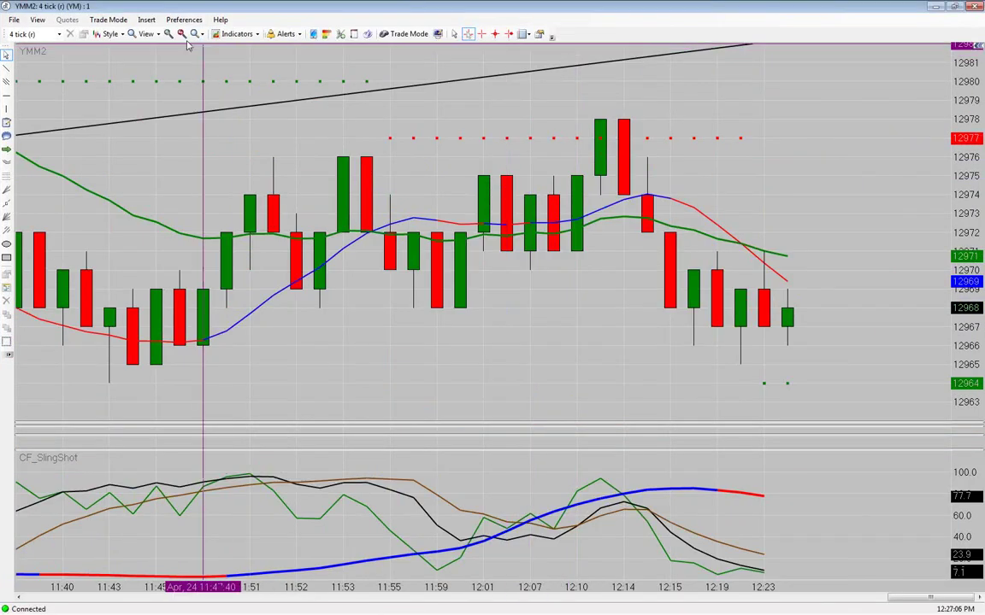
Zoom out the YMM2 chart and scroll to the 09:35–10:11 morning bars
left_click(181, 34)
scroll(188, 41, "up", 10)
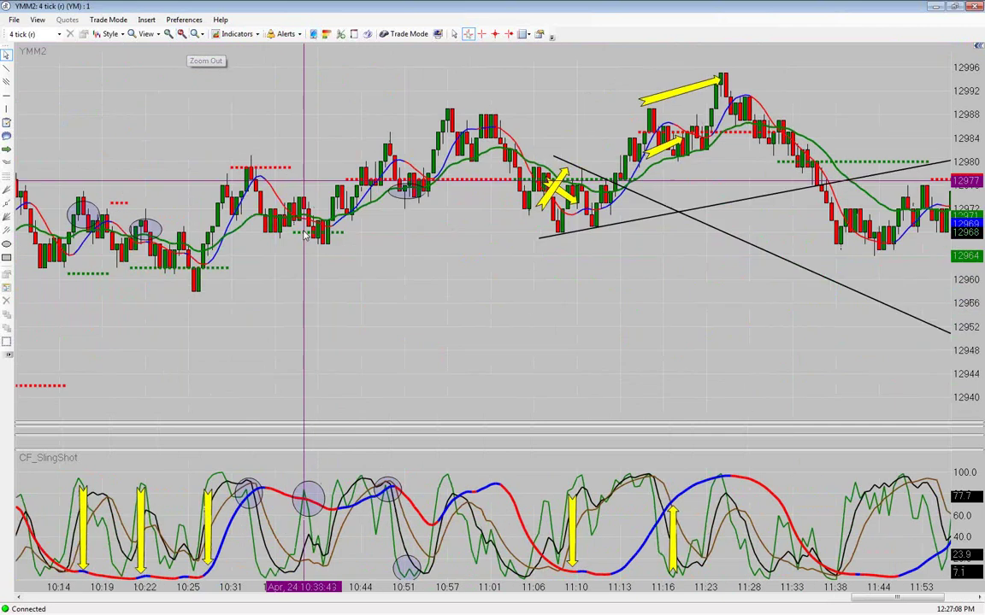
scroll(304, 236, "up", 15)
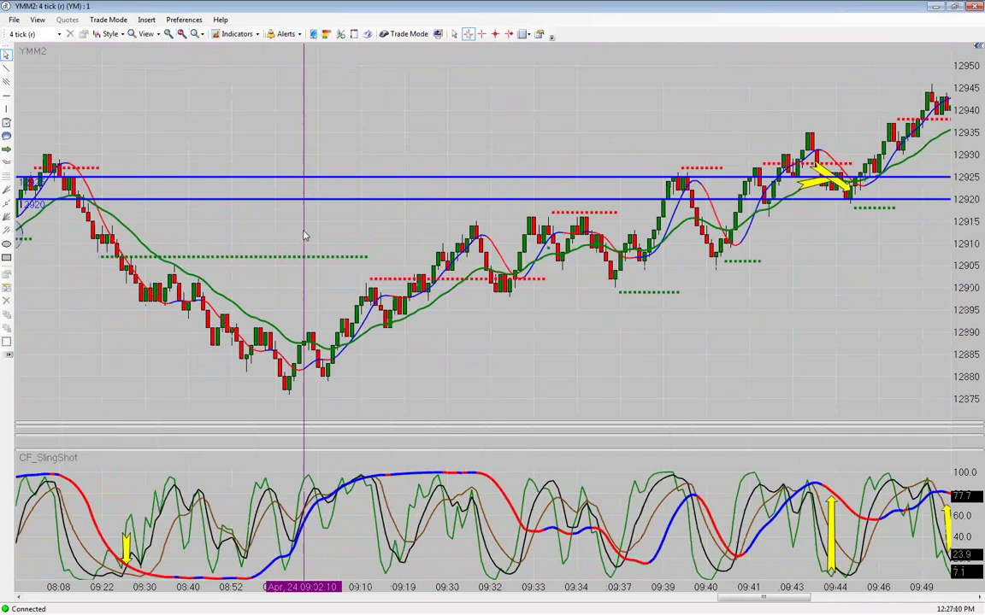
scroll(304, 236, "down", 10)
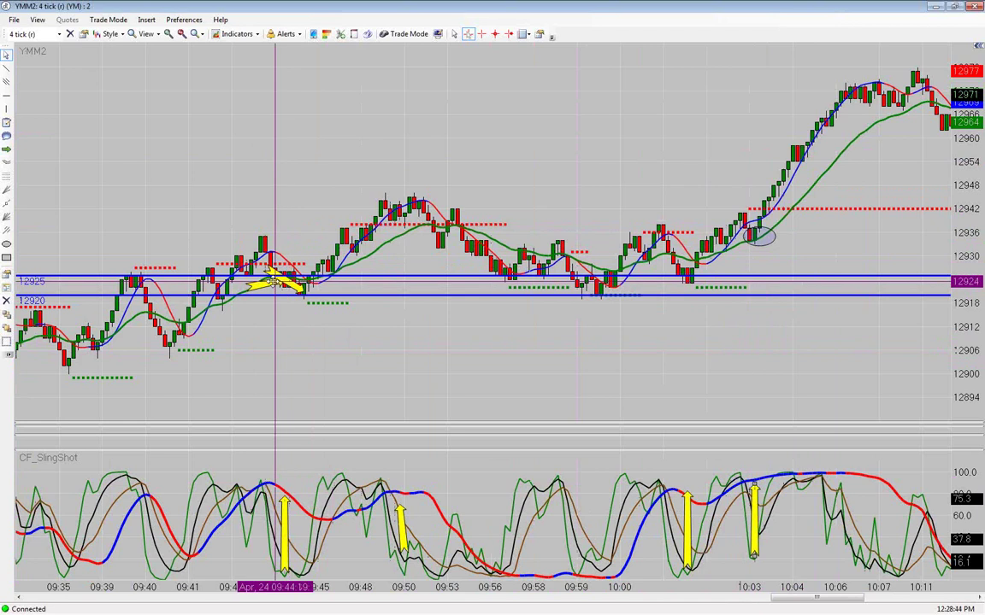
Advance the YMM2 chart past the 11:08–11:24 arrows toward the latest bars
scroll(272, 282, "down", 10)
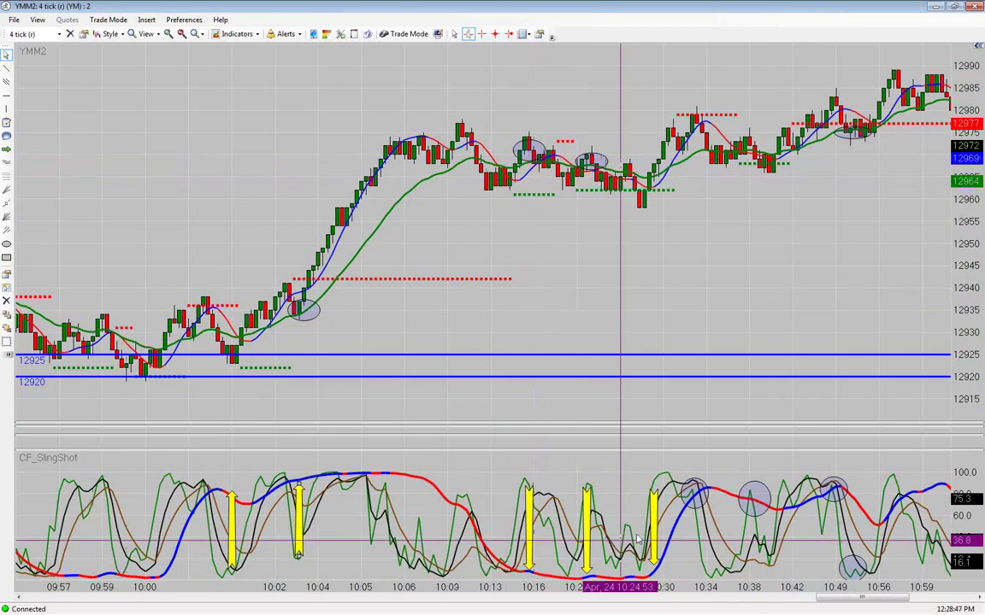
scroll(654, 512, "down", 5)
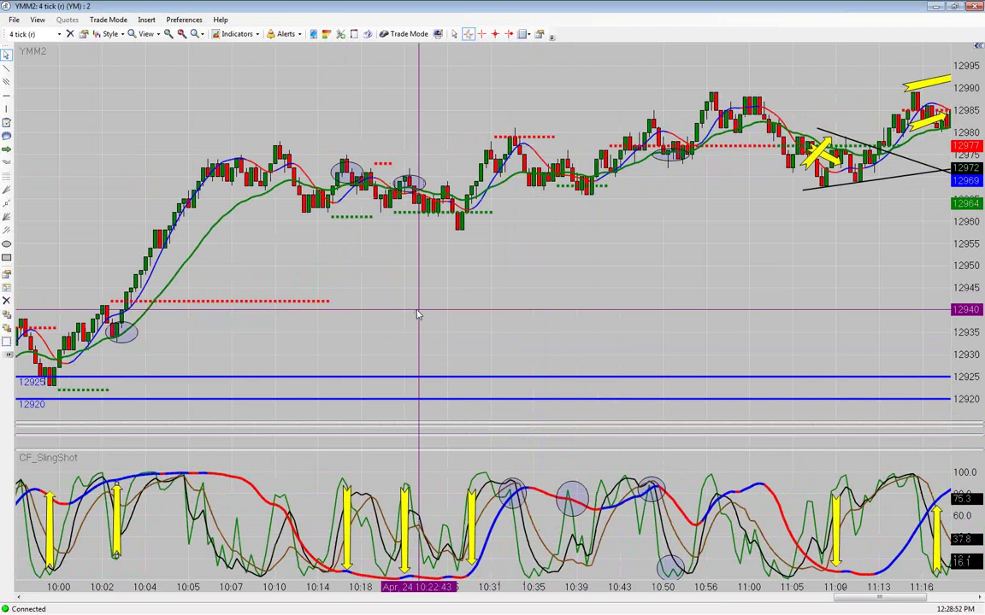
scroll(419, 316, "down", 5)
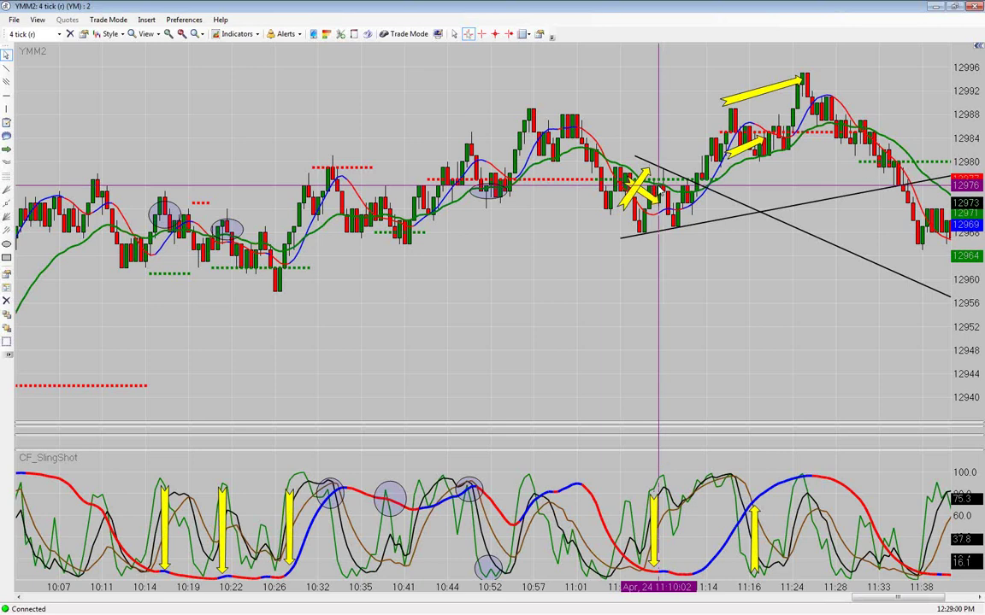
scroll(650, 190, "down", 5)
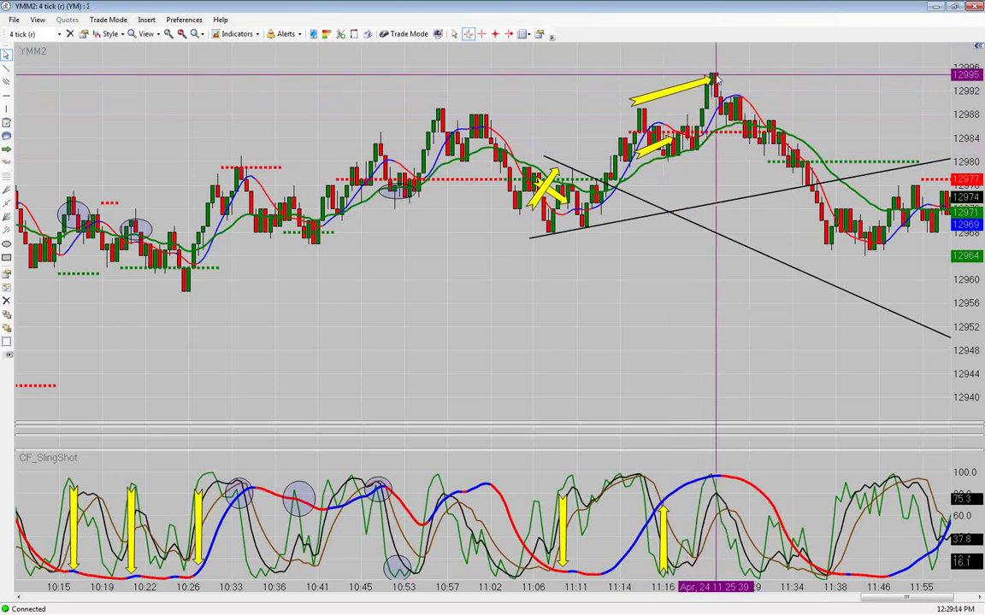
scroll(716, 79, "down", 5)
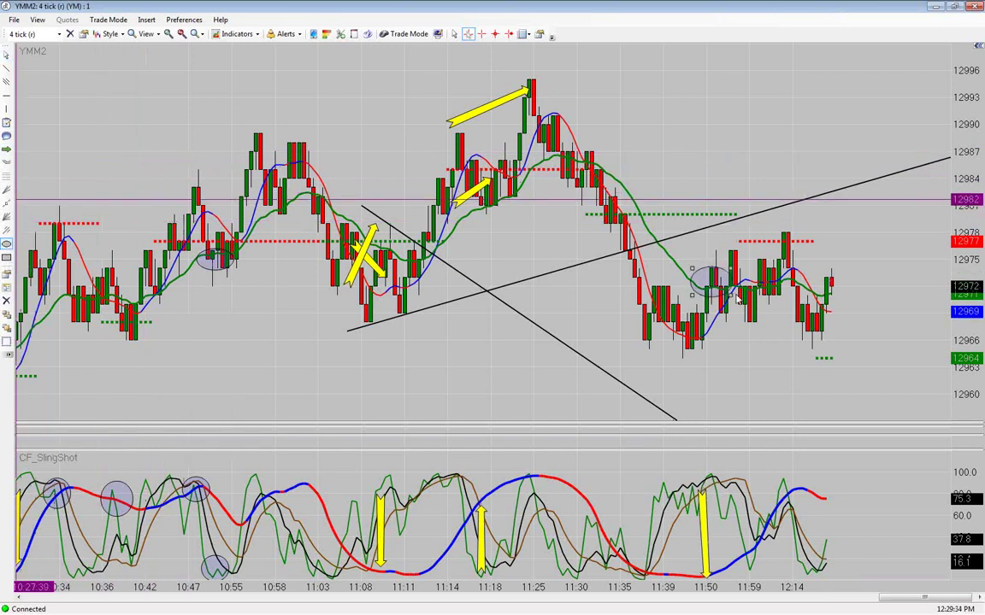
Restore the YMM2 chart, then bring ESM2, the NQM2 Depth of Market and RLM-MM2 forward
left_click(956, 7)
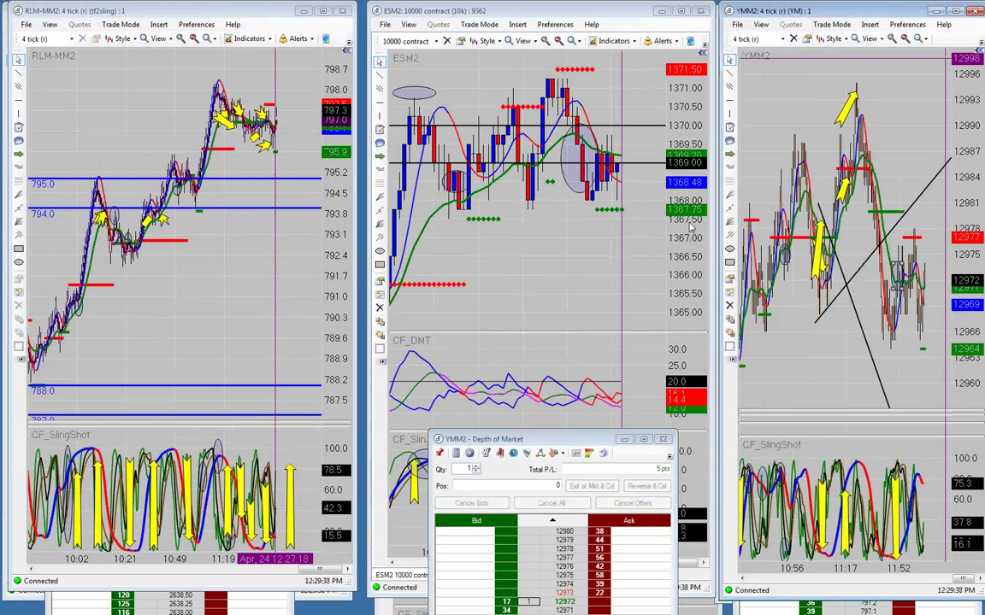
left_click(563, 259)
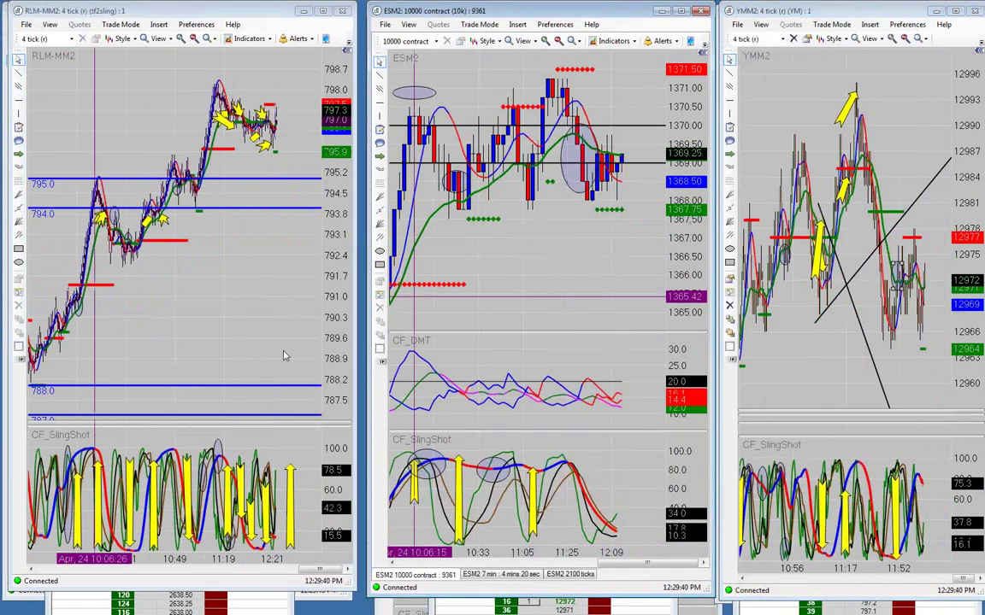
left_click(276, 606)
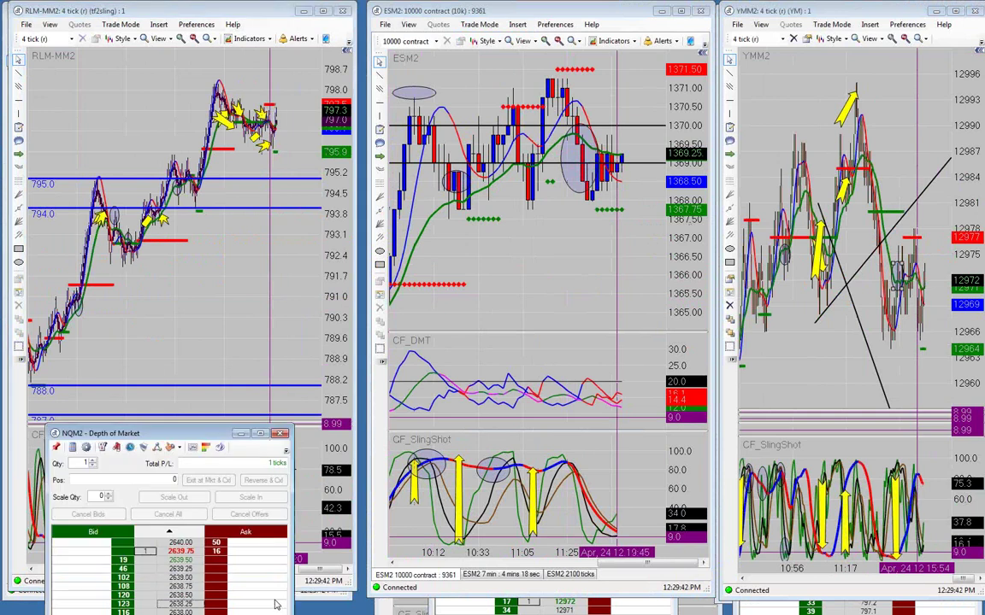
left_click(197, 330)
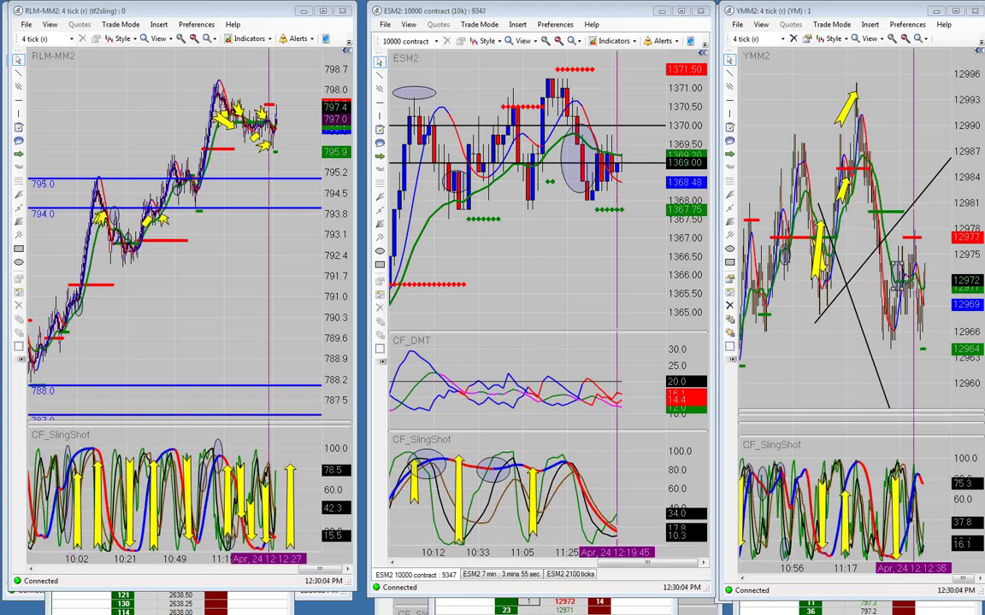
Bring the NQM2 chart forward, shift it left, scroll back to 10:05–10:21, and maximize it
key("alt+Tab")
left_click_drag(402, 10, 256, 11)
scroll(284, 152, "up", 15)
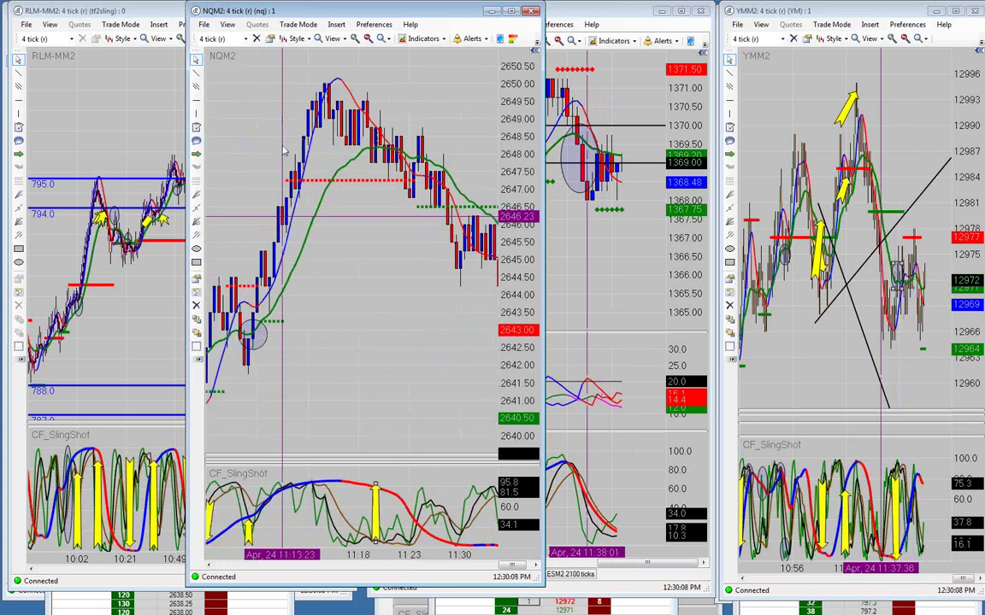
scroll(284, 153, "up", 15)
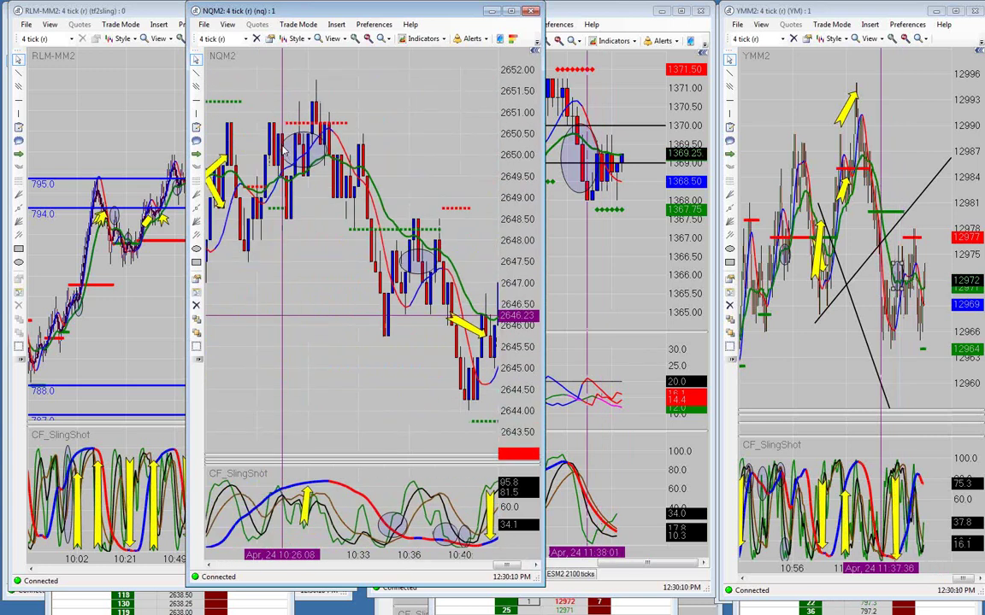
scroll(285, 152, "up", 15)
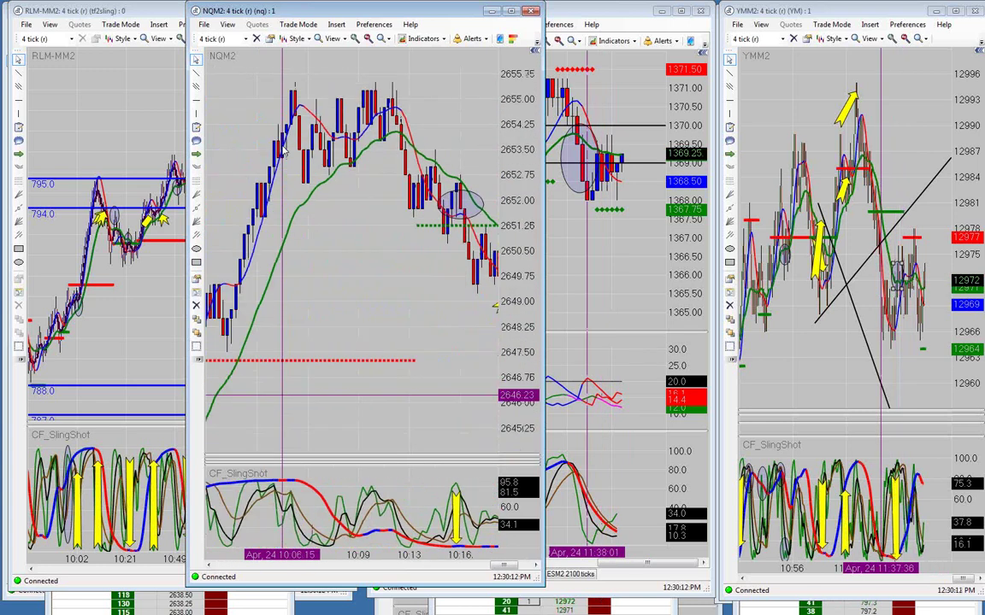
scroll(284, 146, "down", 8)
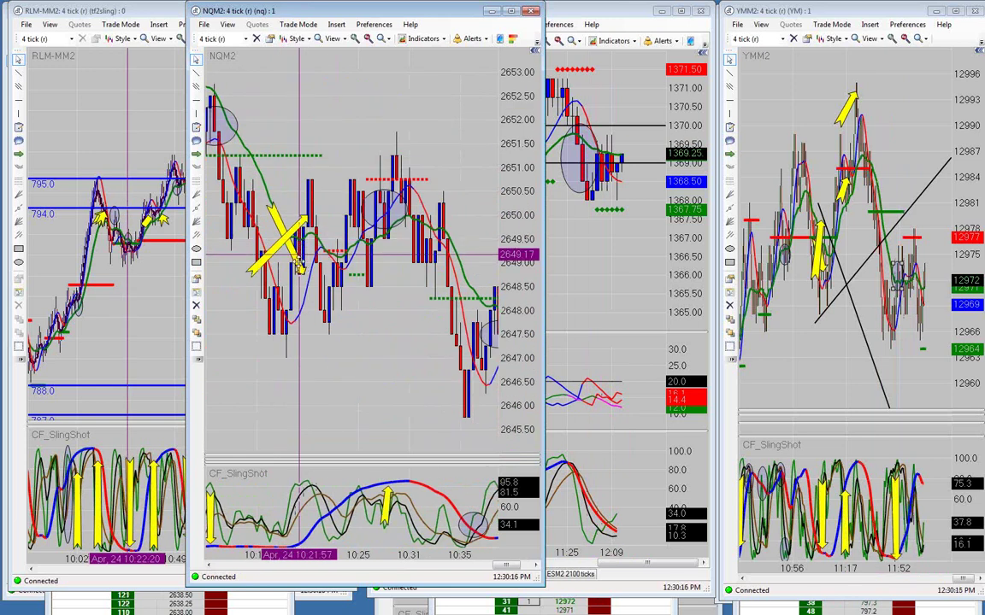
scroll(301, 272, "up", 15)
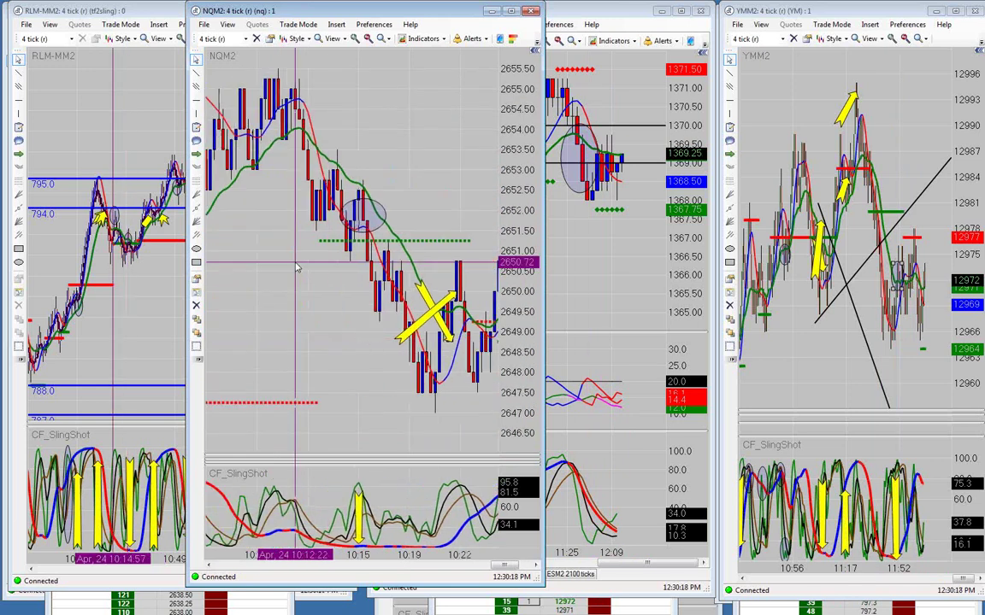
left_click(511, 11)
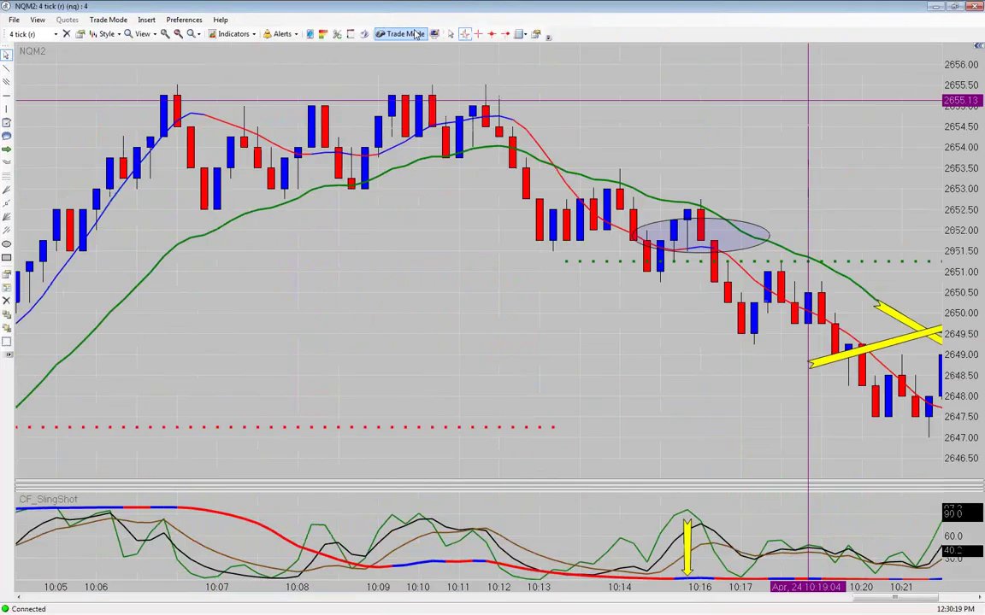
left_click(178, 34)
left_click(178, 34)
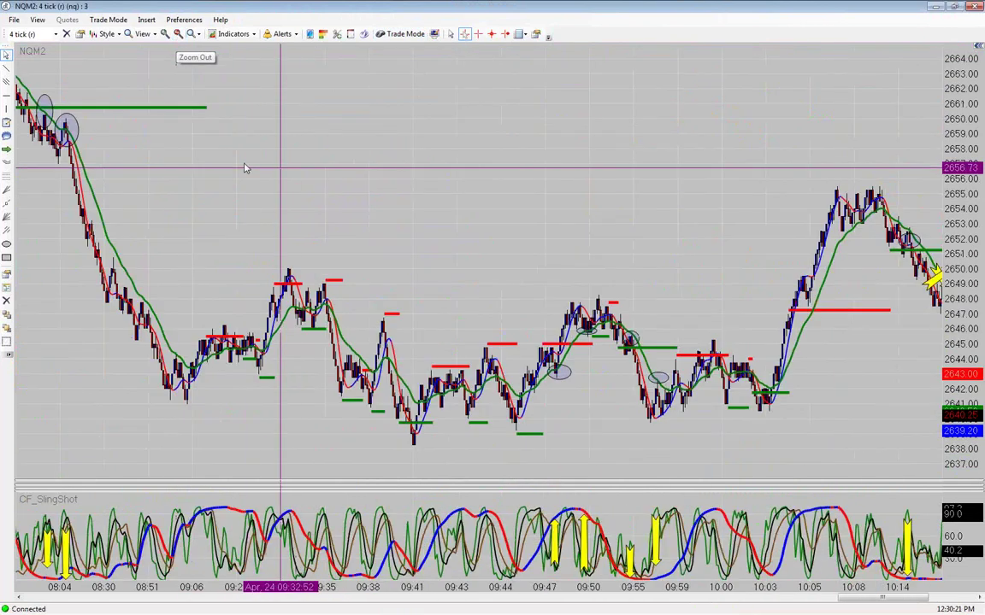
left_click(178, 34)
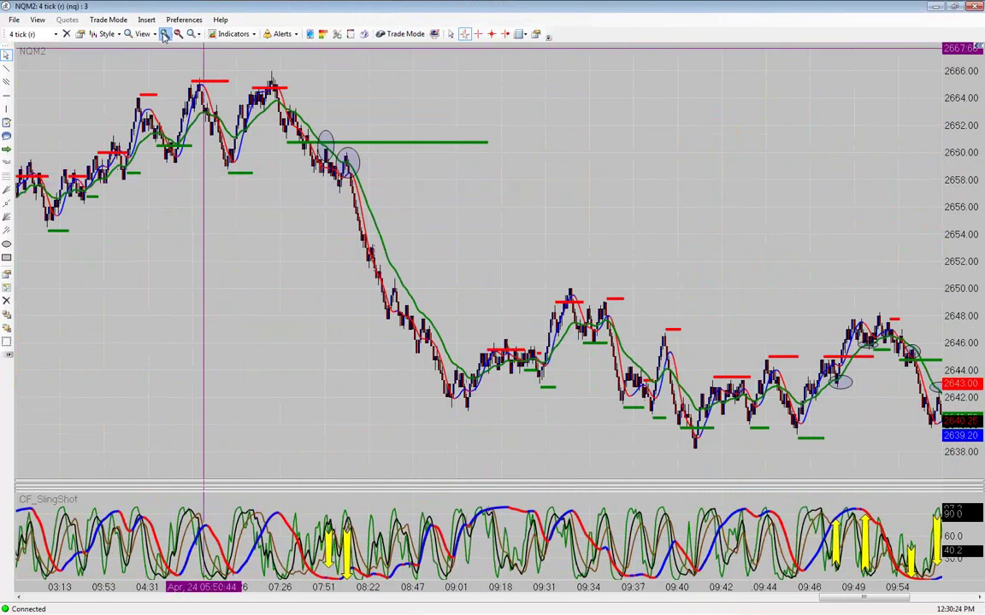
left_click(165, 34)
scroll(125, 227, "up", 10)
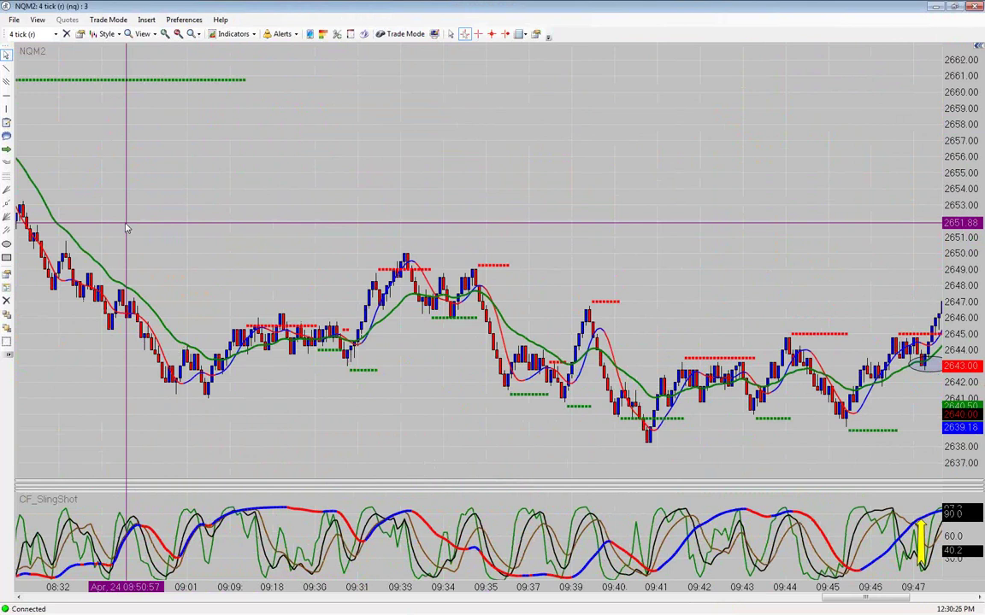
scroll(126, 227, "up", 3)
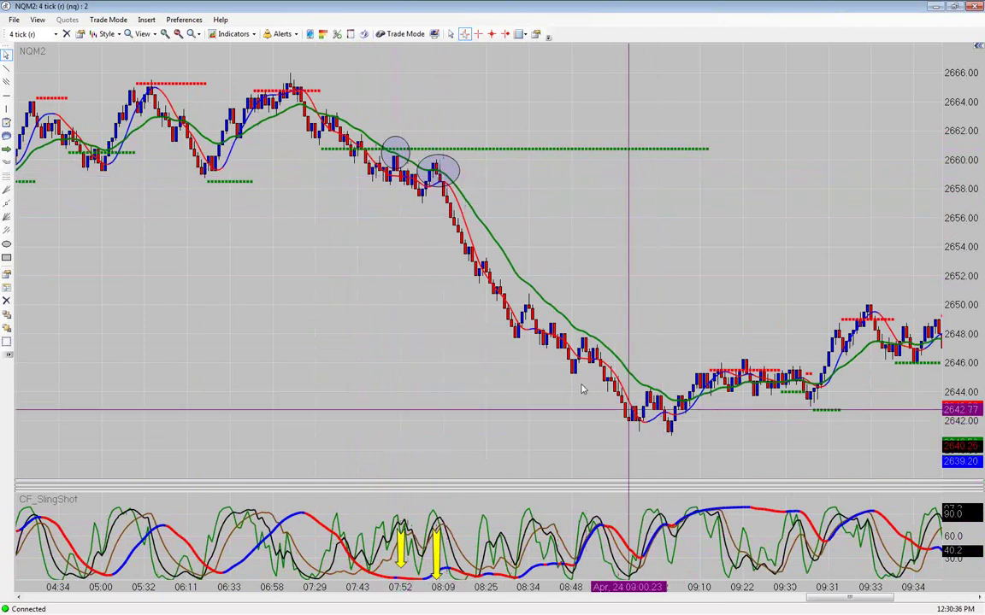
scroll(446, 362, "down", 5)
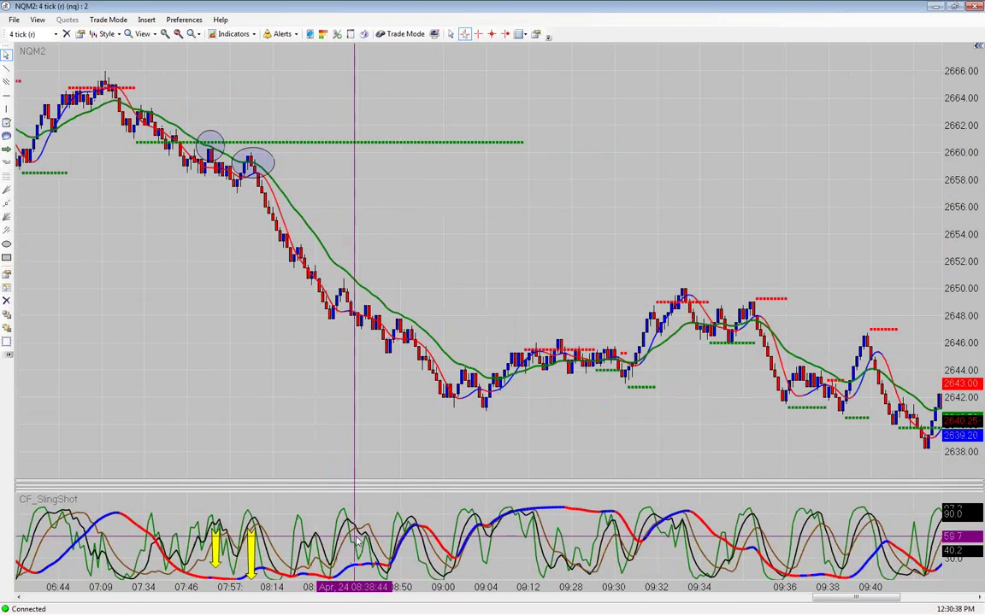
scroll(430, 538, "down", 3)
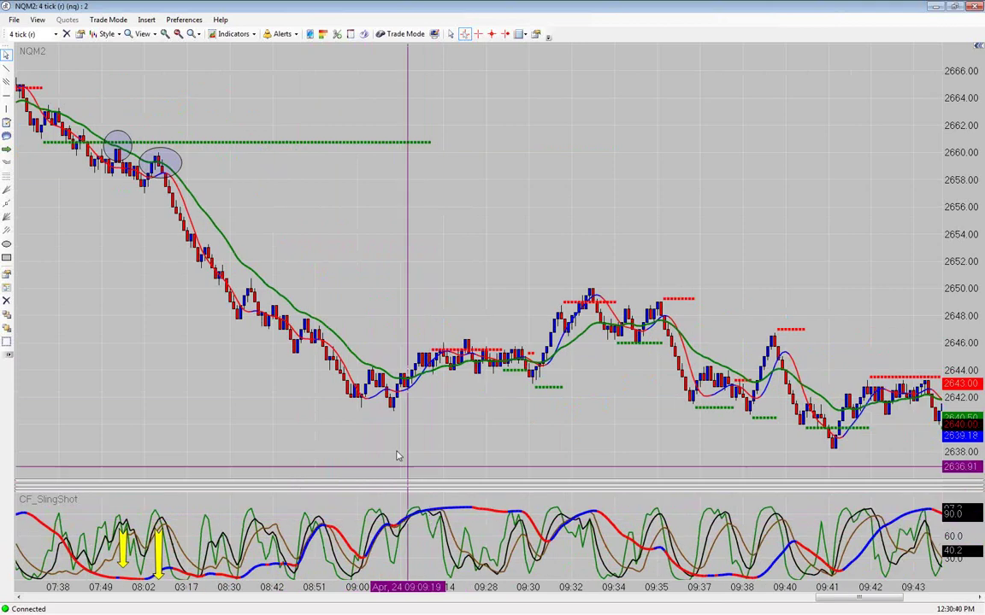
scroll(364, 454, "down", 3)
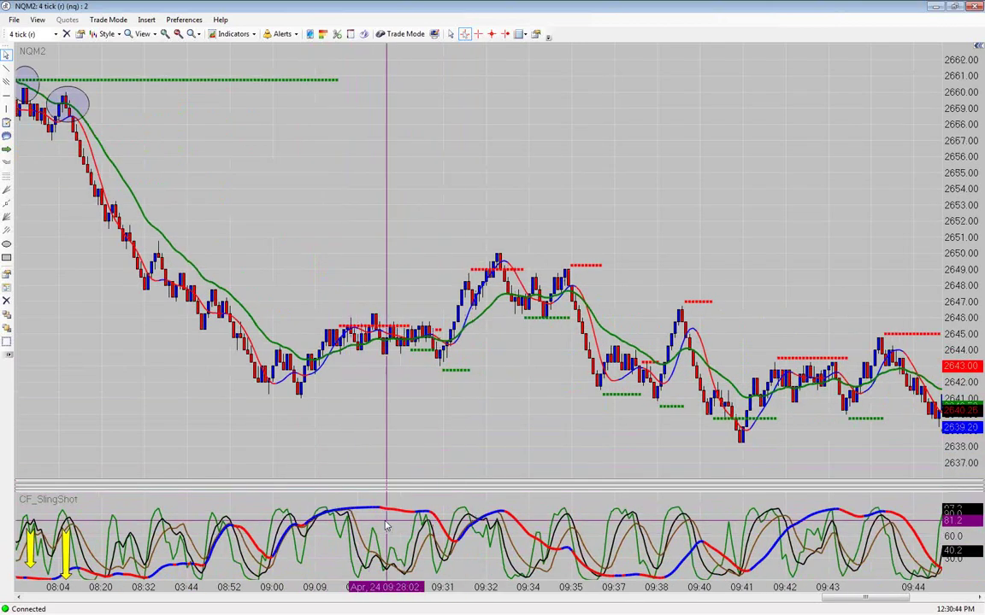
scroll(609, 510, "down", 6)
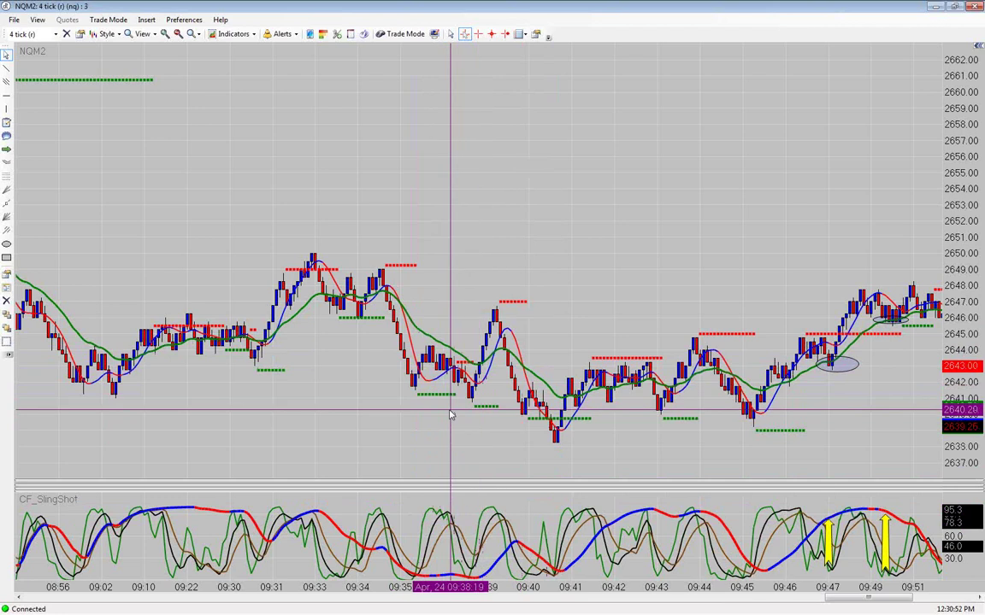
scroll(473, 419, "down", 5)
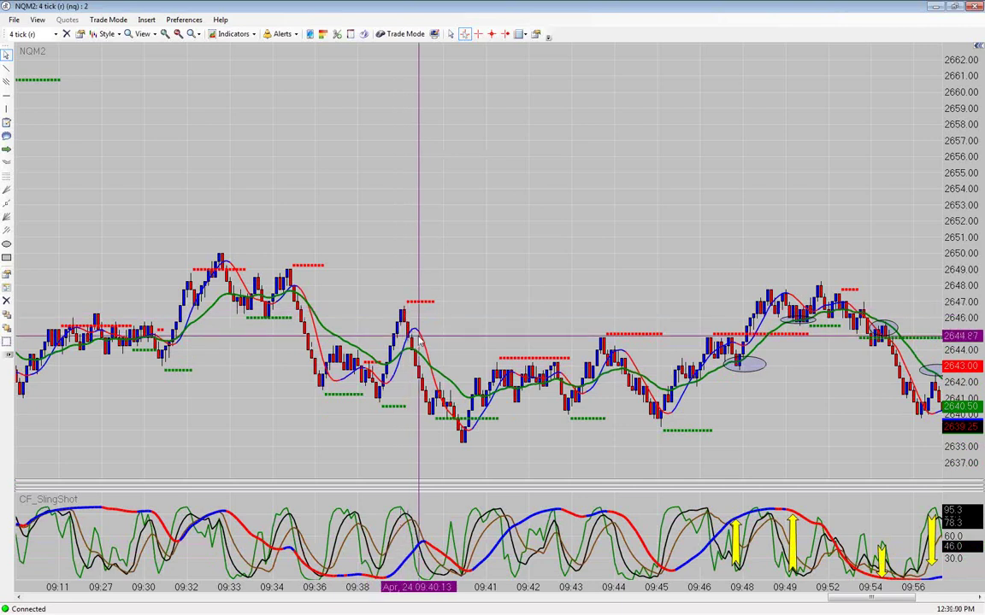
scroll(415, 355, "up", 3)
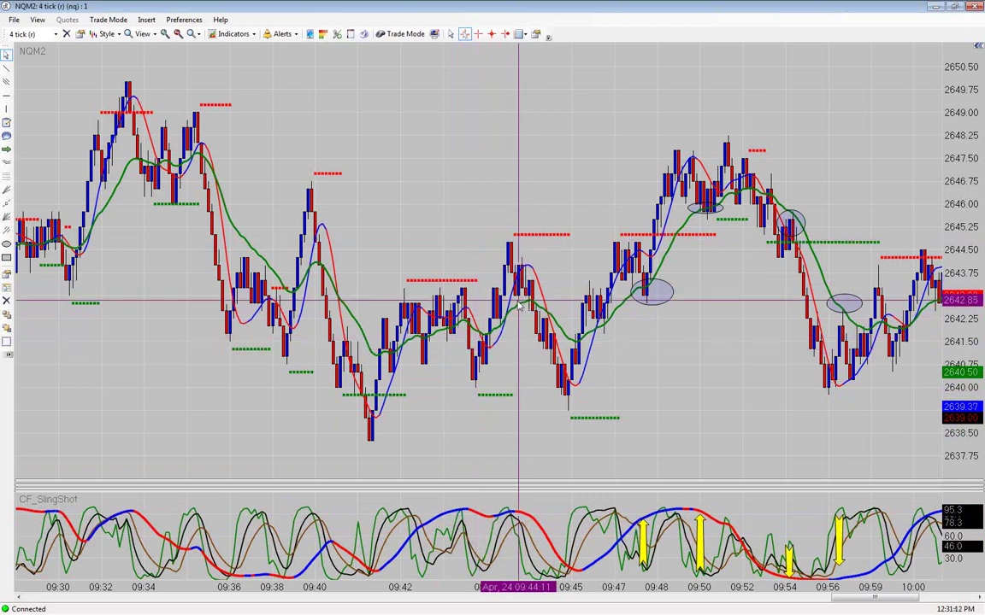
scroll(520, 305, "down", 5)
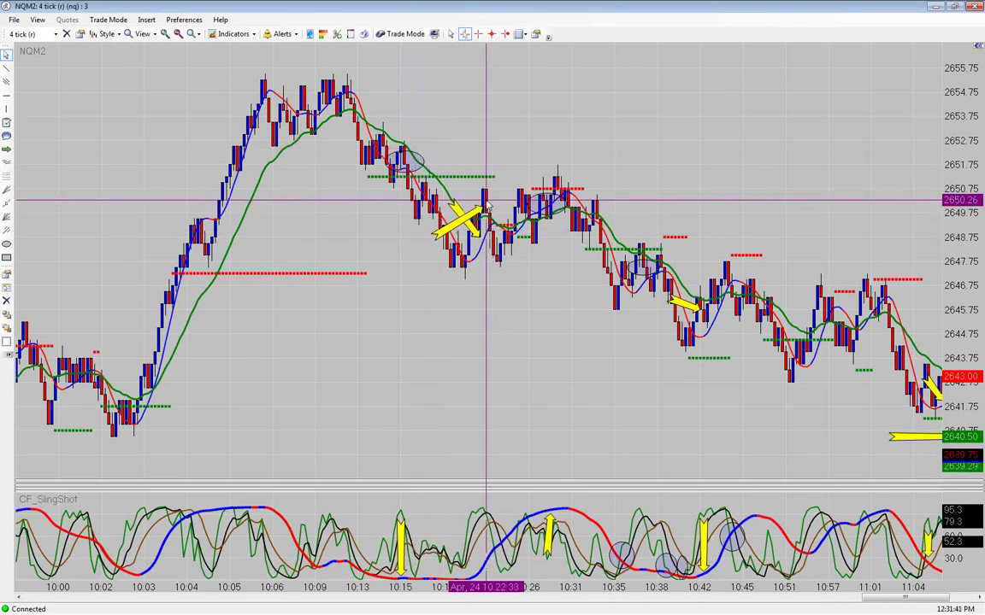
scroll(471, 212, "down", 3)
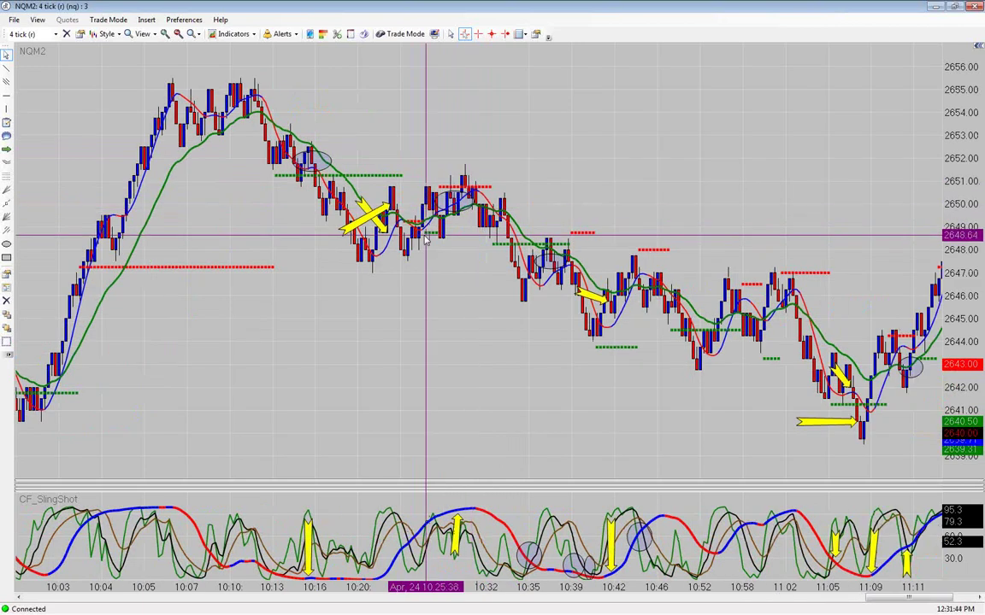
scroll(426, 242, "down", 3)
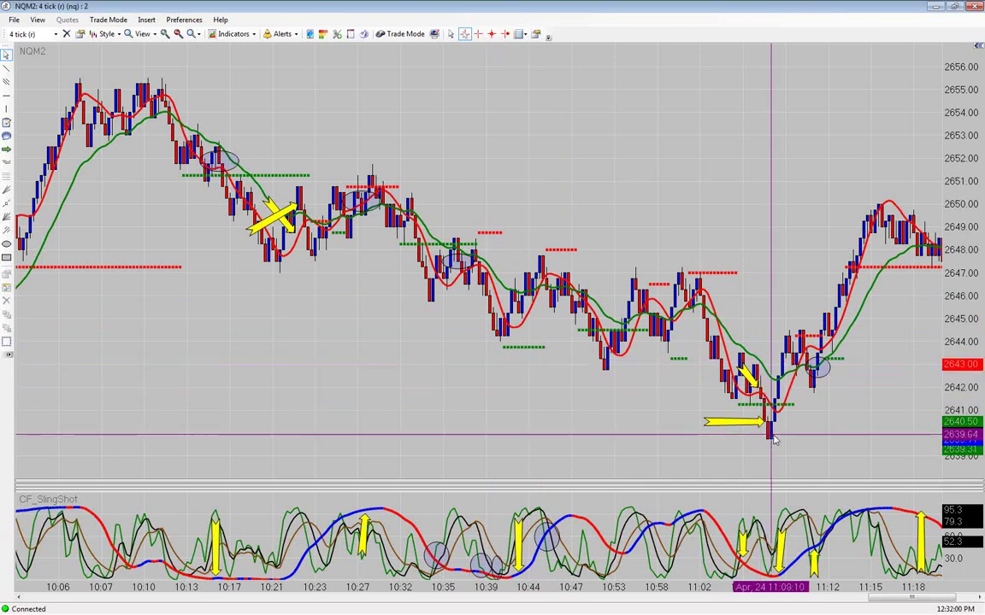
scroll(769, 438, "down", 3)
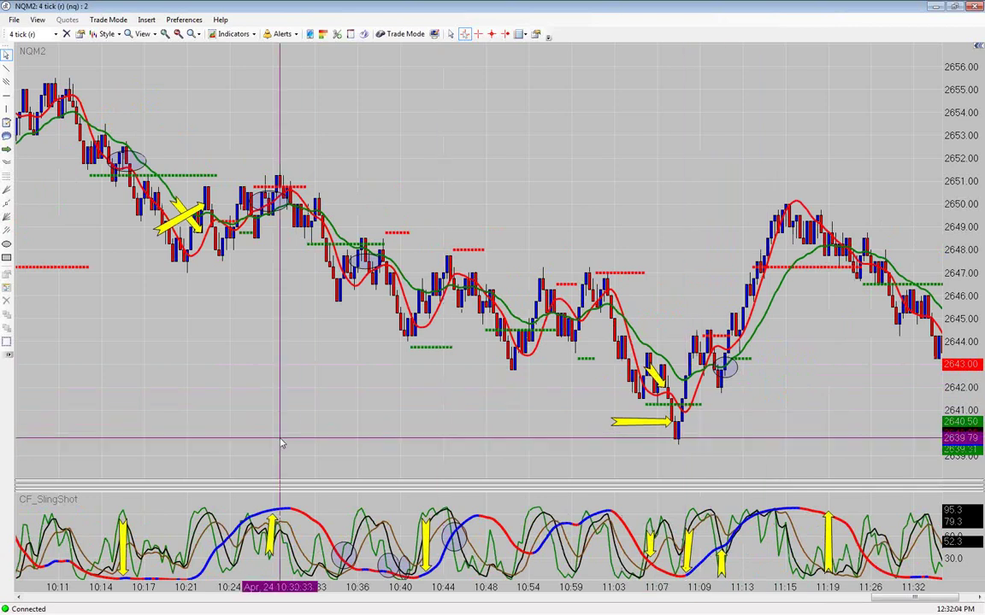
scroll(682, 402, "down", 3)
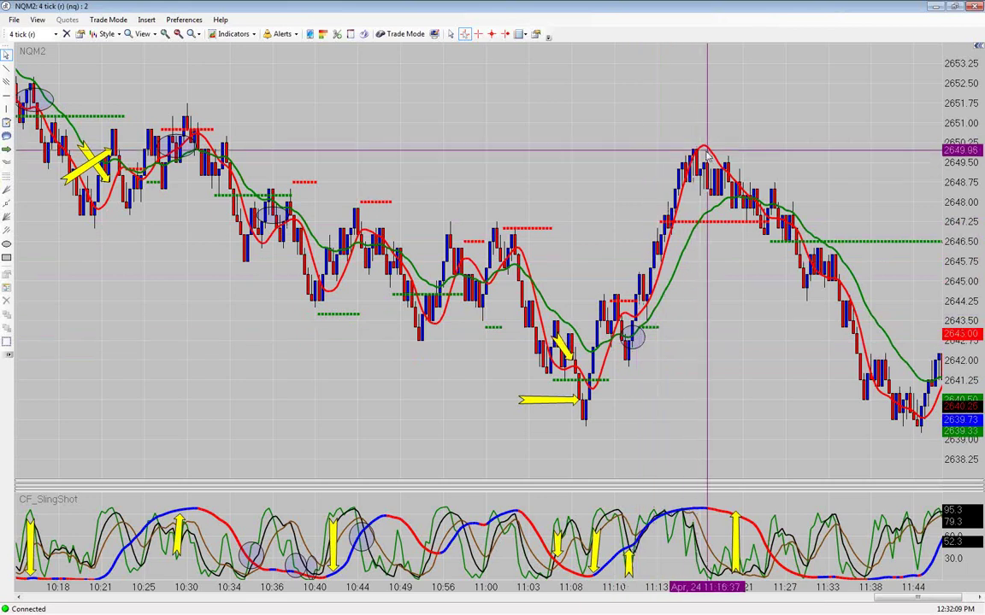
scroll(706, 201, "down", 3)
scroll(622, 260, "down", 3)
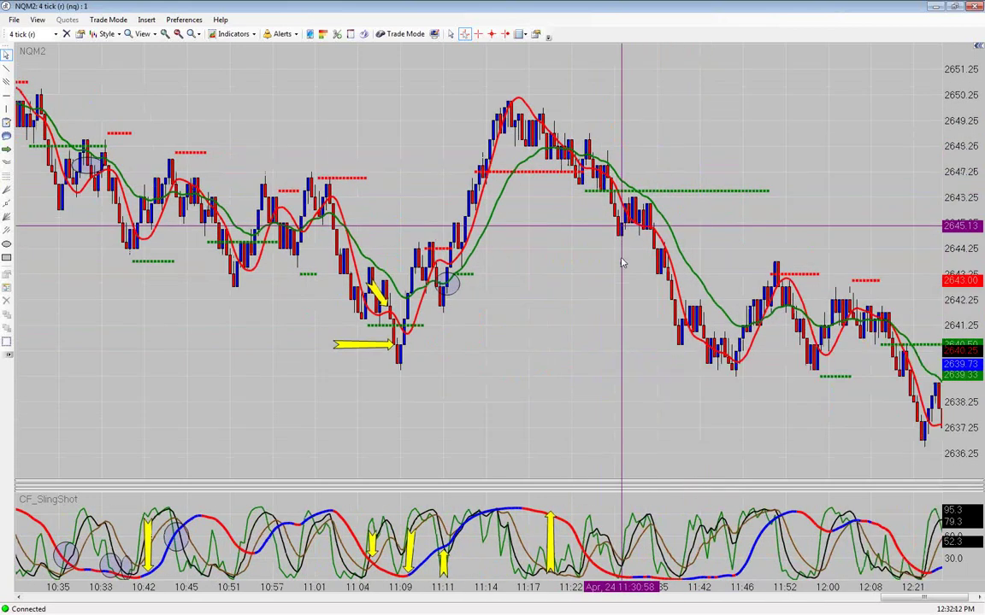
scroll(468, 239, "down", 3)
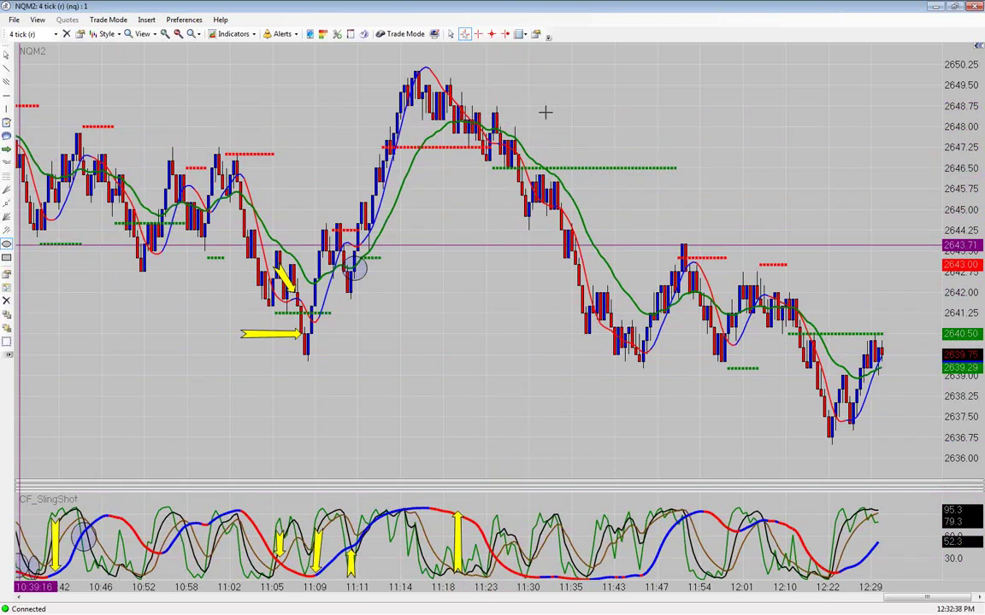
Draw ellipses around the NQM2 bars at 11:23 and 11:33, then restore the chart window
left_click(6, 245)
left_click_drag(476, 112, 525, 161)
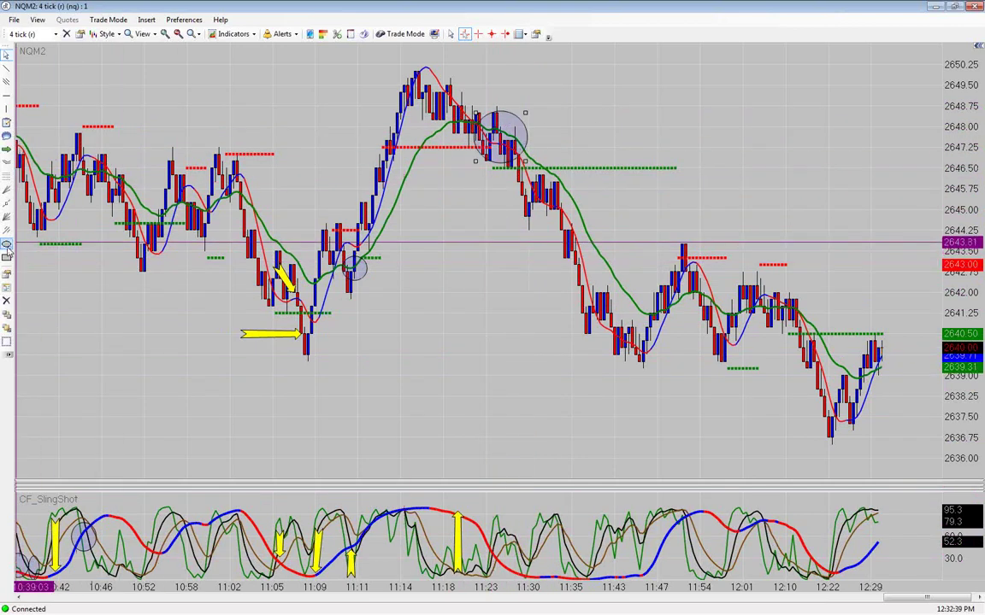
left_click_drag(571, 192, 586, 203)
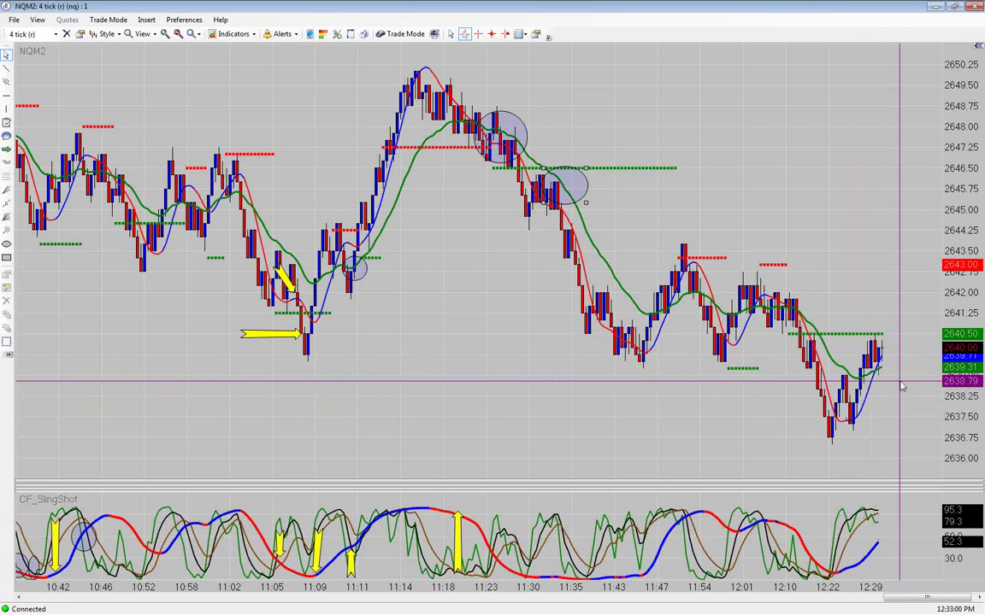
left_click(957, 7)
Drag the NQM2 window aside to reveal the ESM2 chart beside the RLM and YMM2 charts
left_click_drag(408, 15, 590, 20)
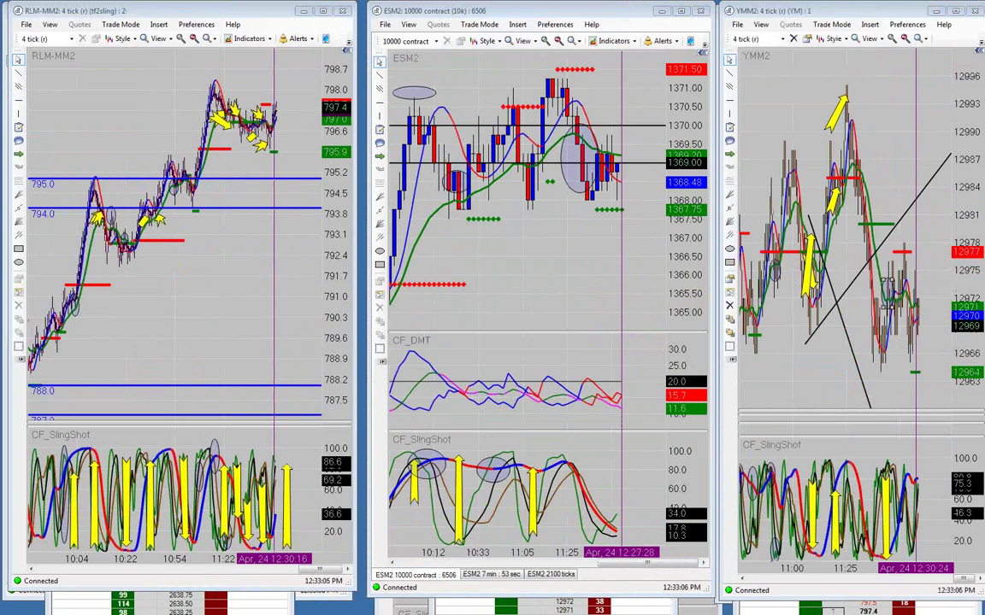